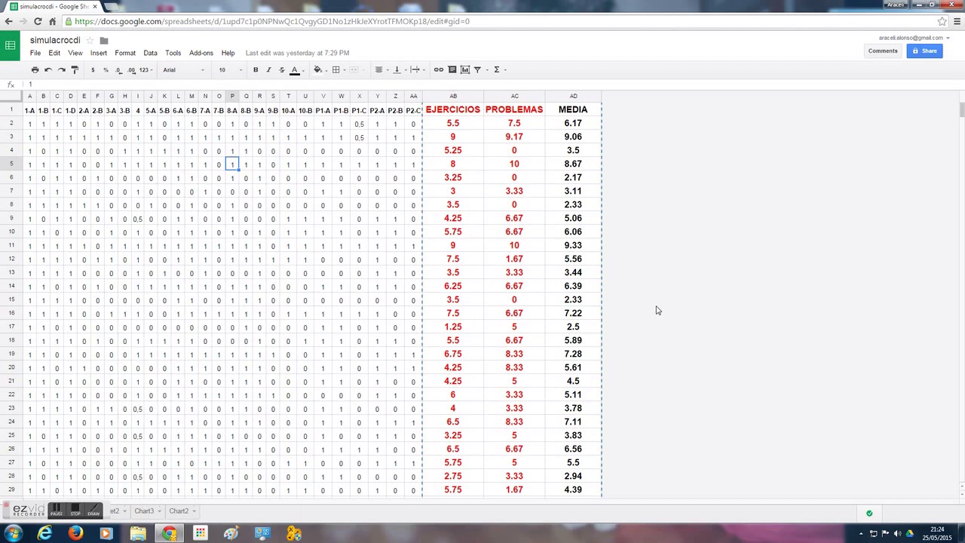
# Search the web for geogebra in a new browser tab, open its web app and start a Hoja de Cálculo
pyautogui.hotkey('ctrl', 't')
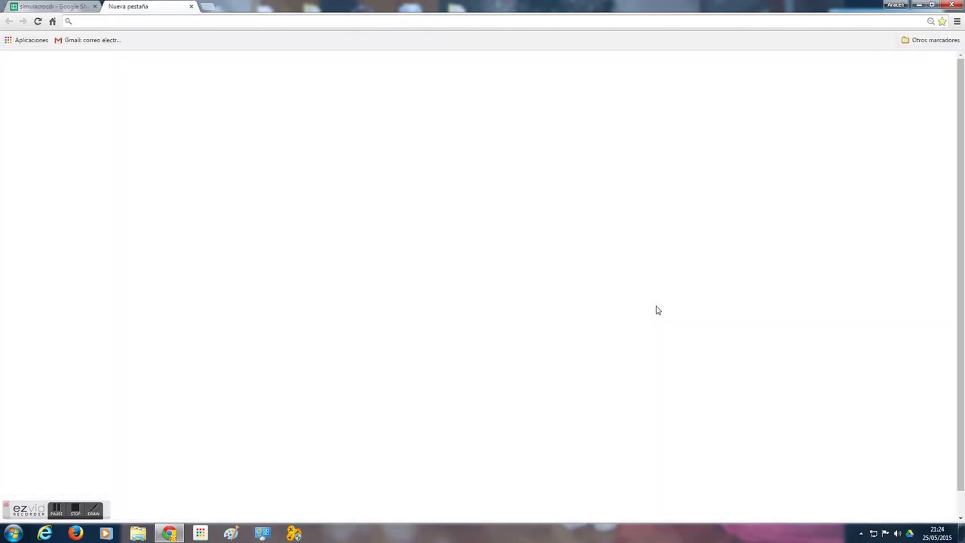
pyautogui.click(317, 274)
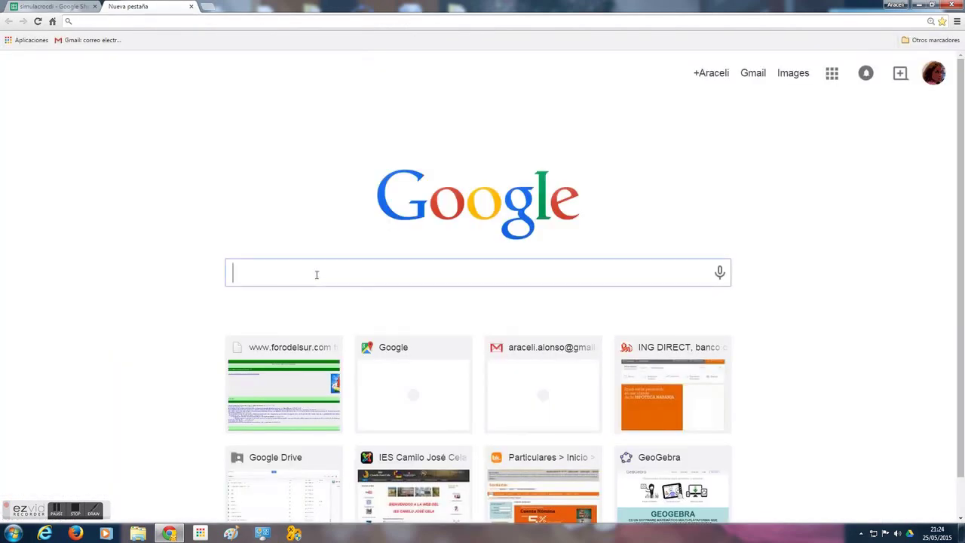
pyautogui.write('geogebra')
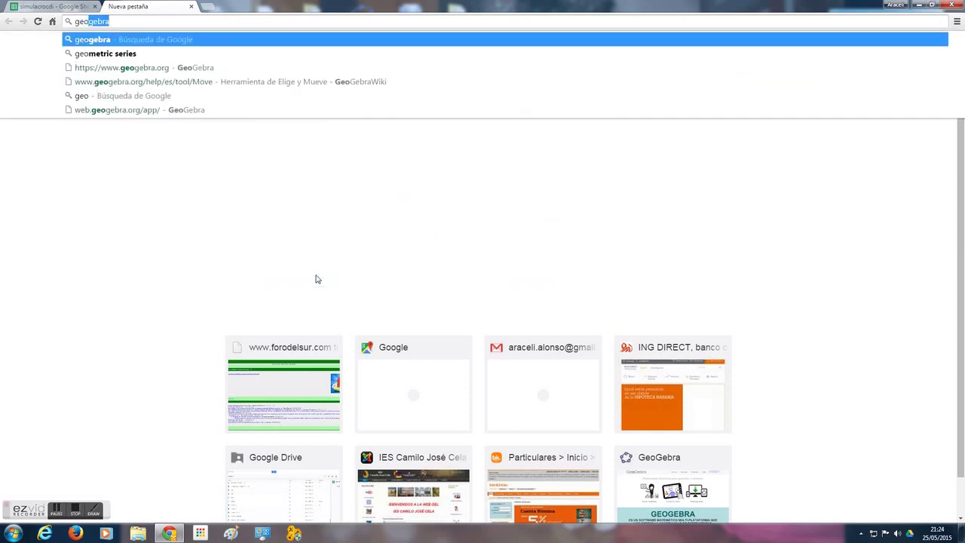
pyautogui.press('Return')
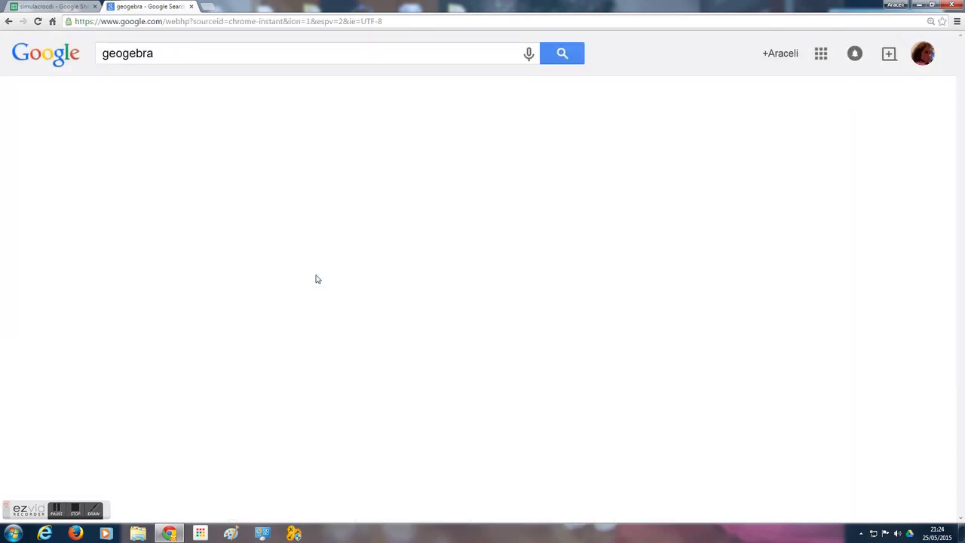
pyautogui.click(142, 169)
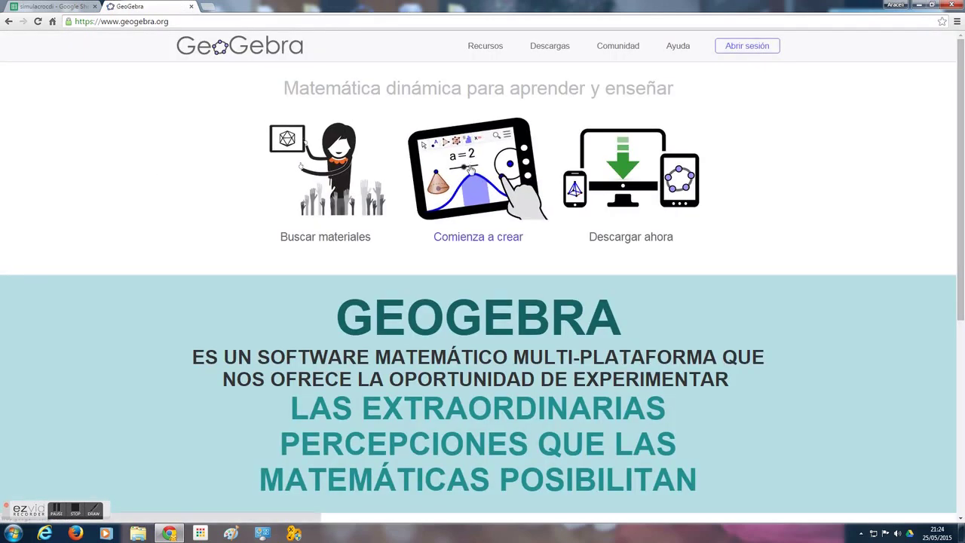
pyautogui.click(477, 179)
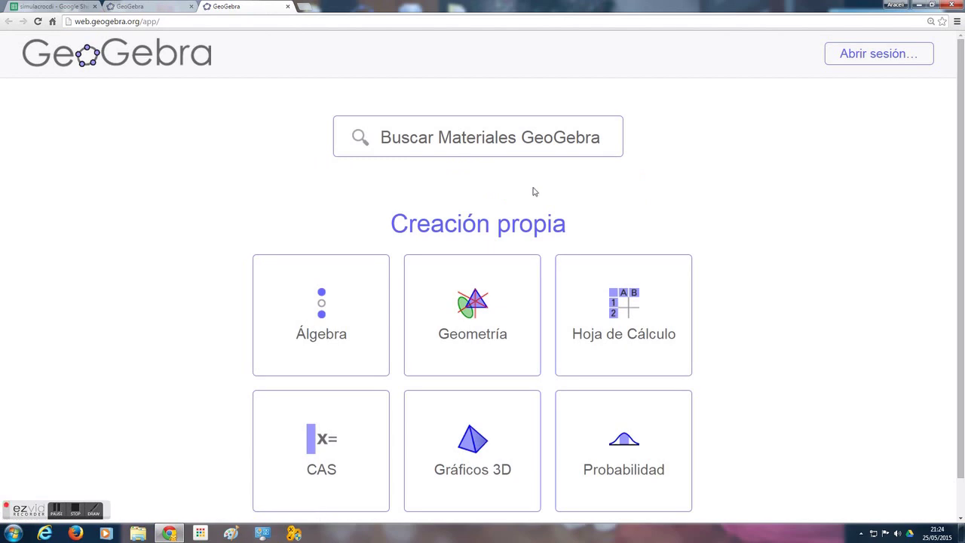
pyautogui.click(611, 300)
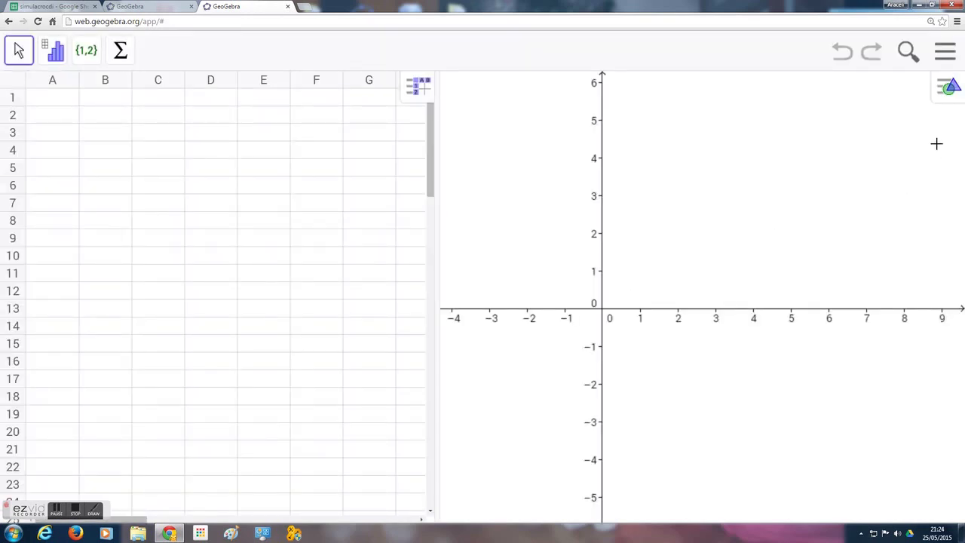
# Close the graphics view so that only the spreadsheet view remains
pyautogui.click(948, 91)
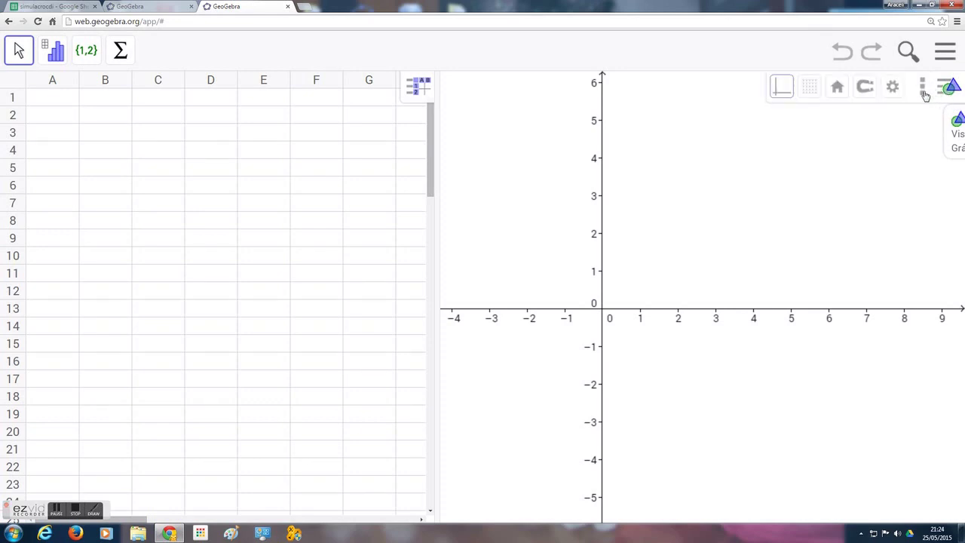
pyautogui.click(923, 93)
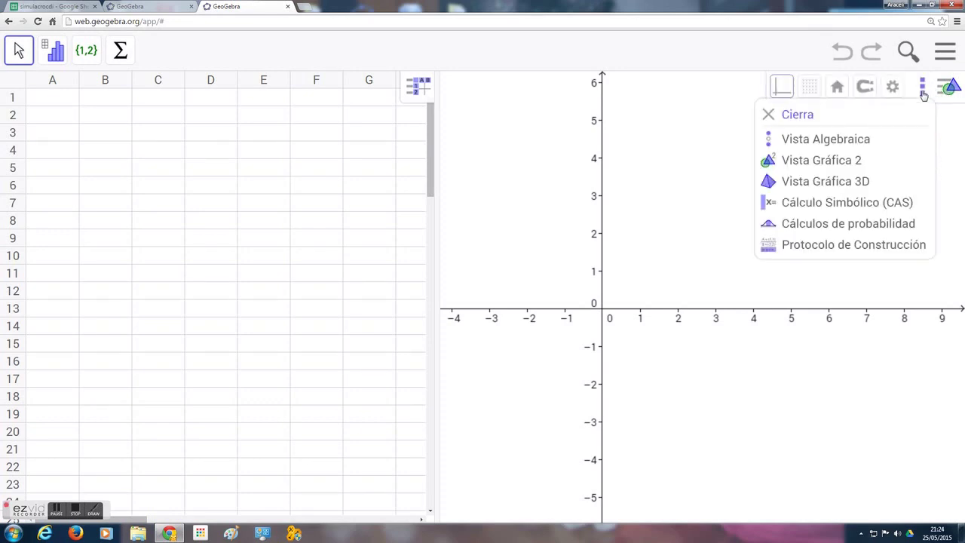
pyautogui.click(799, 117)
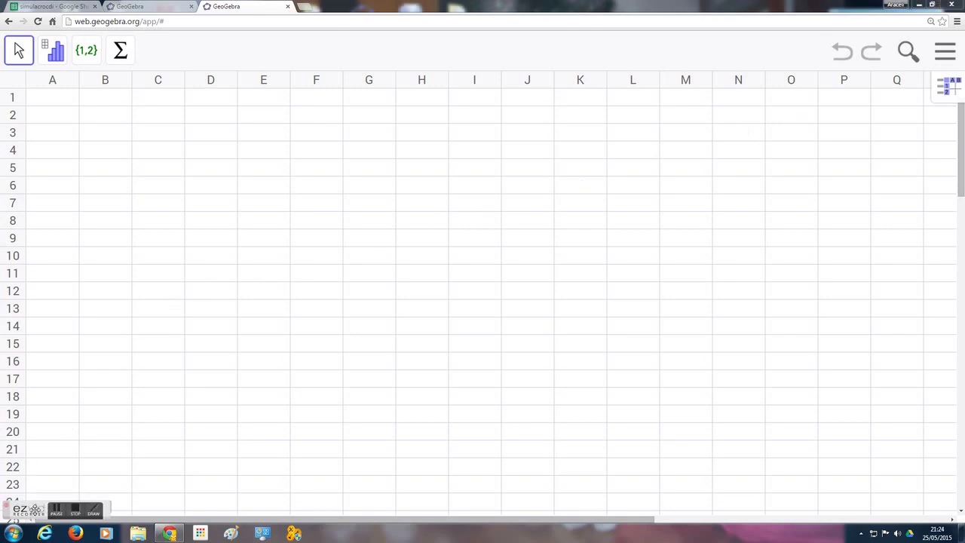
pyautogui.moveTo(23, 509); pyautogui.dragTo(879, 505)
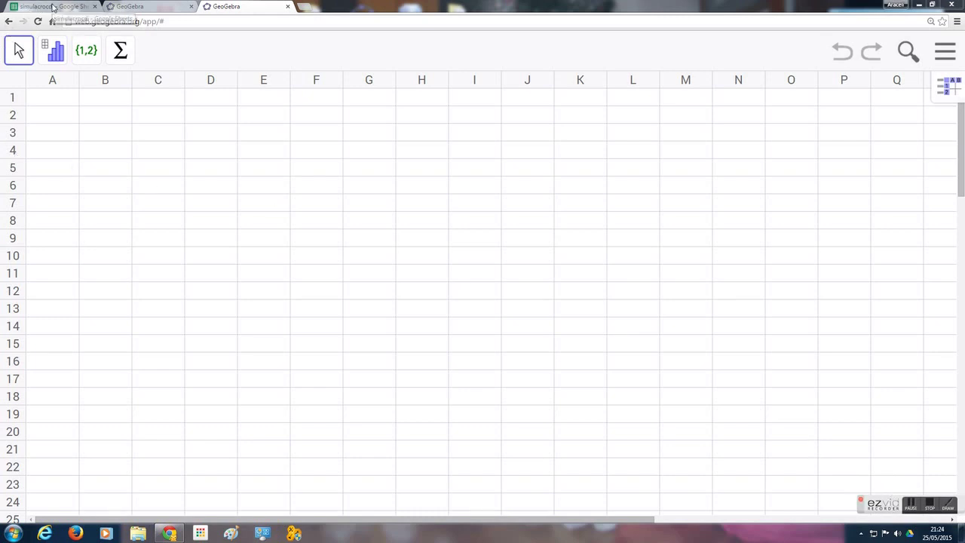
# Copy columns AB to AD (EJERCICIOS, PROBLEMAS and MEDIA) from the simulacrocdi spreadsheet in Google Sheets
pyautogui.click(53, 7)
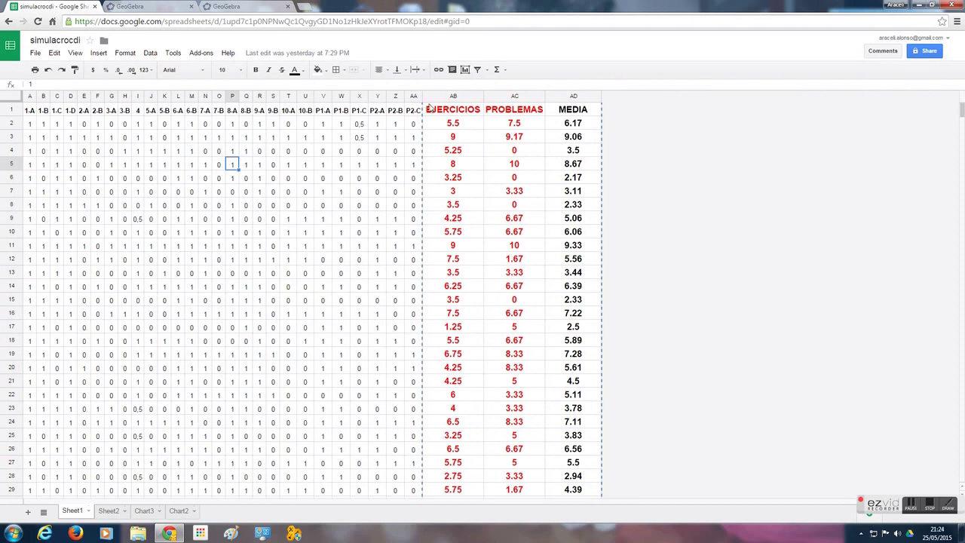
pyautogui.click(453, 96)
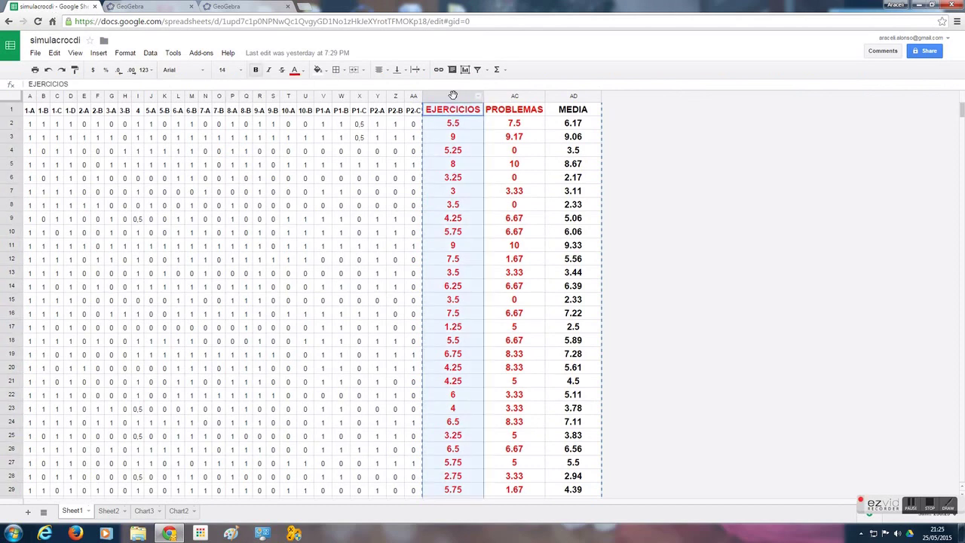
pyautogui.hotkey('shift', 'Right')
pyautogui.hotkey('shift', 'Right')
pyautogui.hotkey('ctrl', 'c')
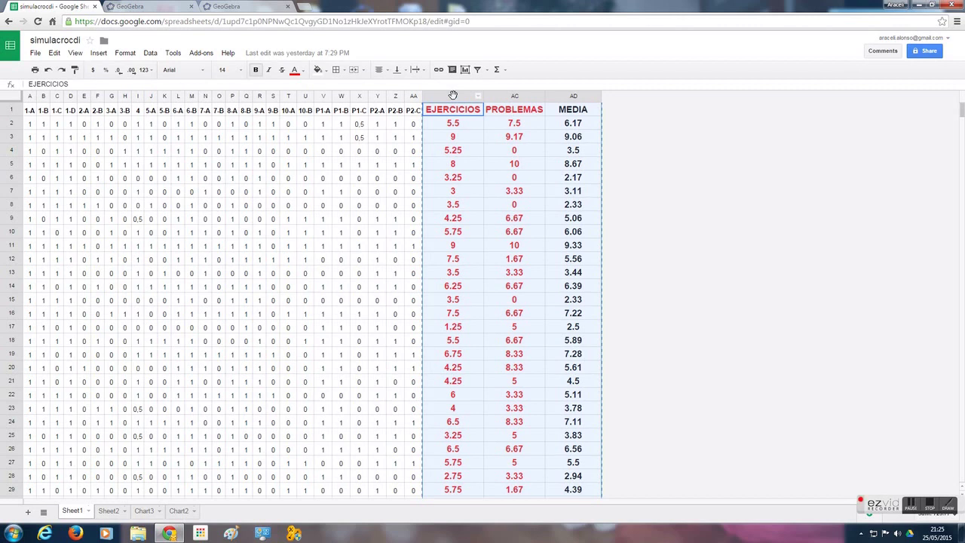
# Switch back to the GeoGebra spreadsheet and paste the copied columns starting at cell A1
pyautogui.click(244, 9)
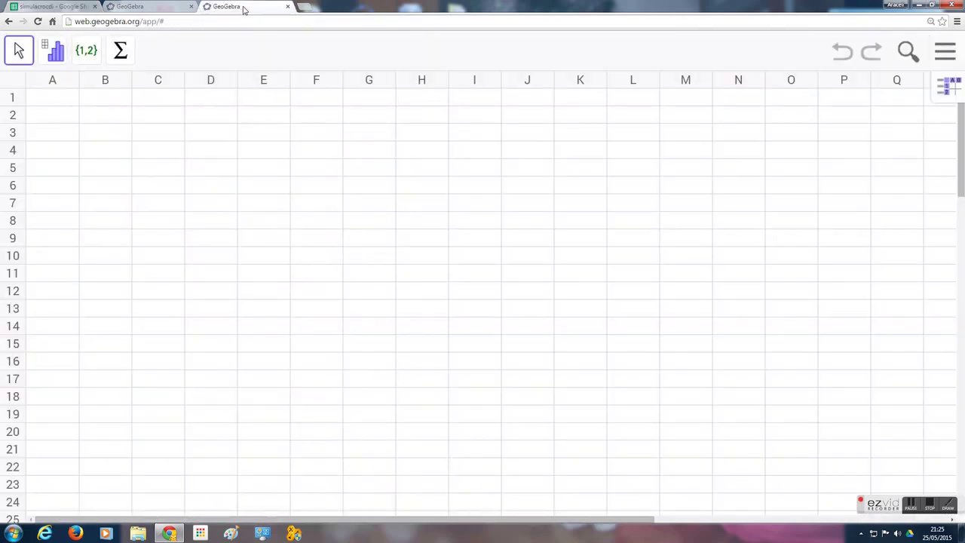
pyautogui.click(55, 103)
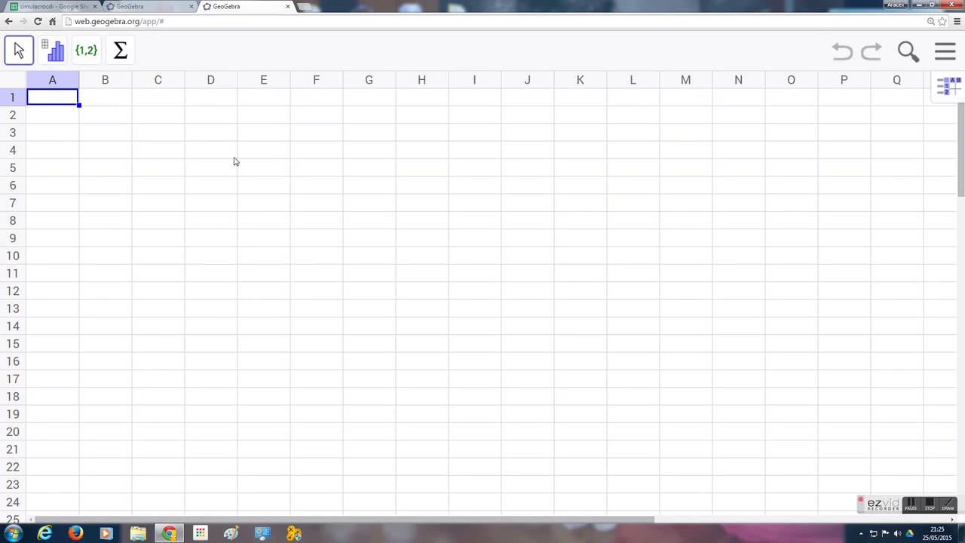
pyautogui.hotkey('ctrl', 'v')
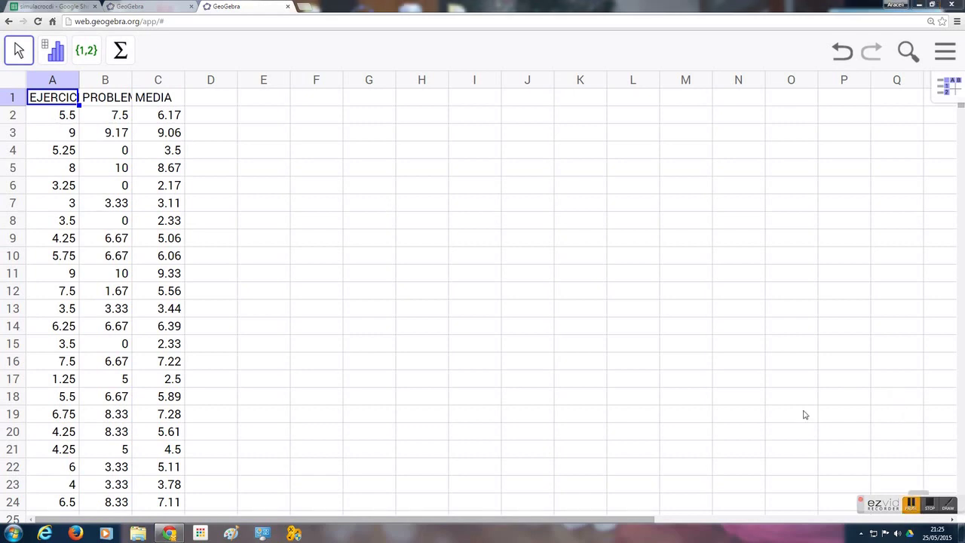
pyautogui.press('Down')
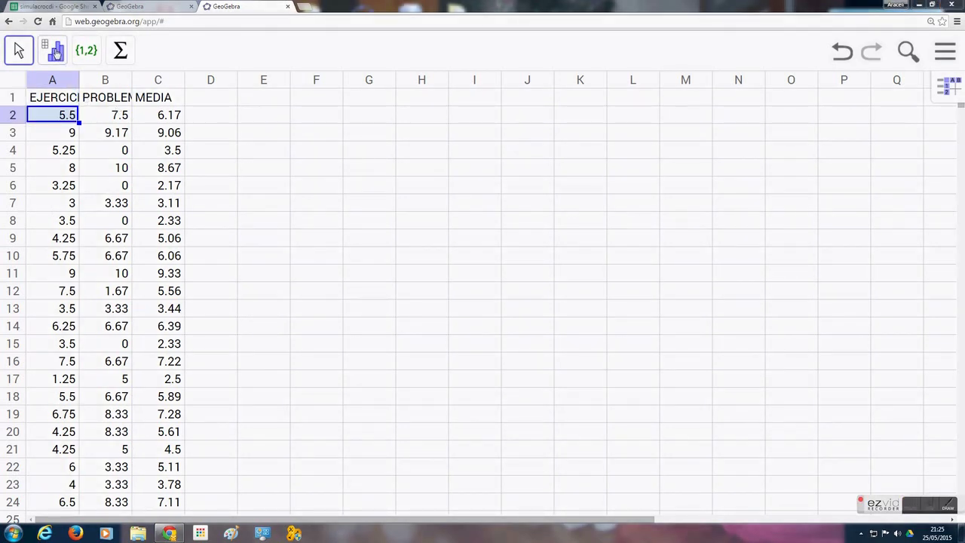
# Run Análisis de una variable on the whole EJERCICIOS column (column A)
pyautogui.click(55, 51)
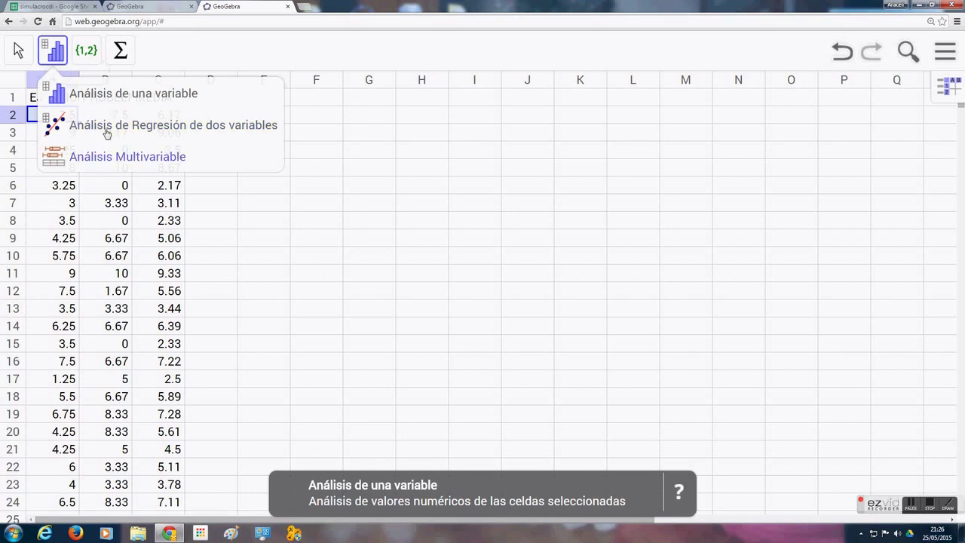
pyautogui.click(49, 47)
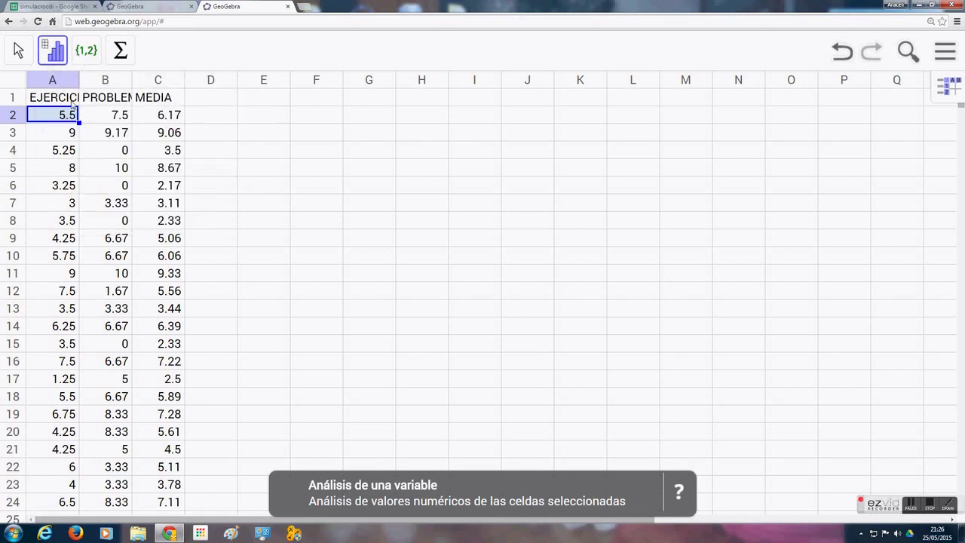
pyautogui.click(59, 82)
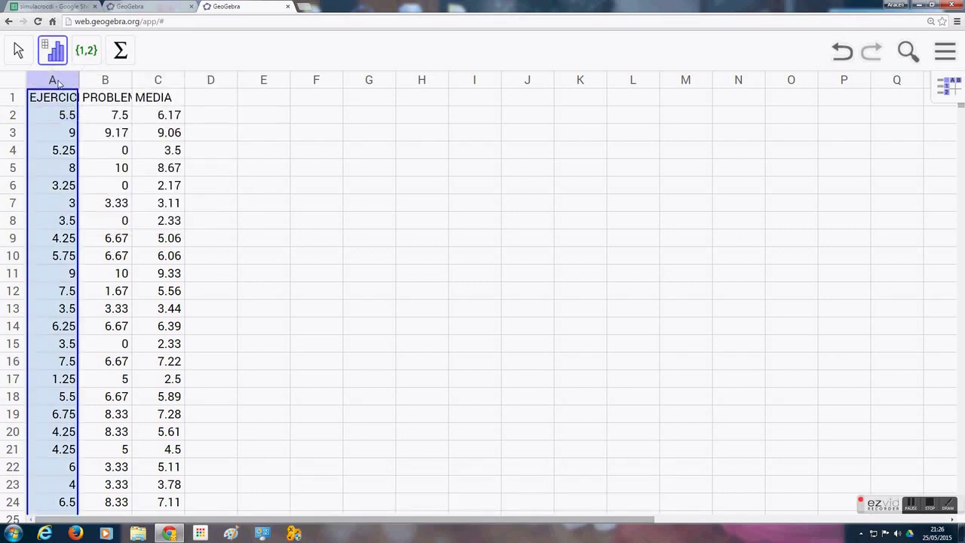
pyautogui.click(53, 52)
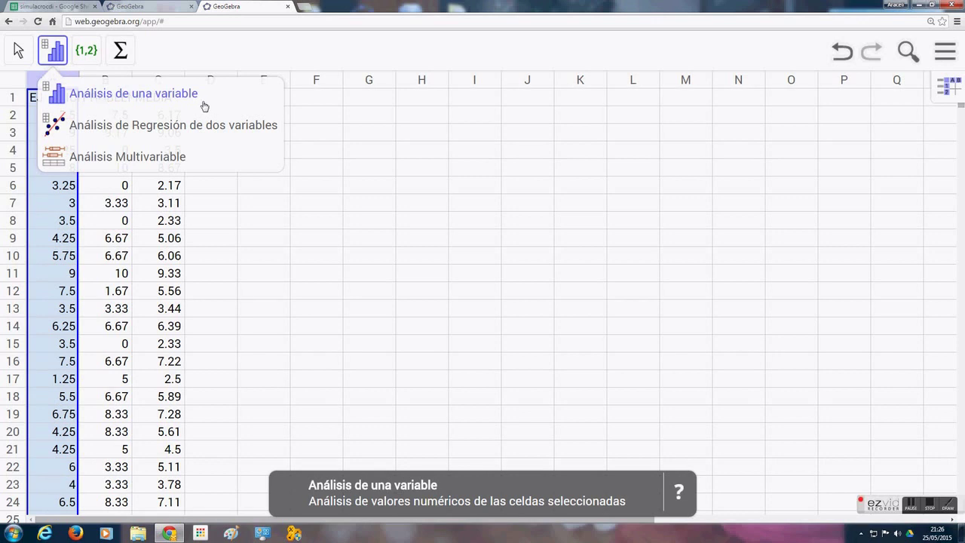
pyautogui.click(180, 99)
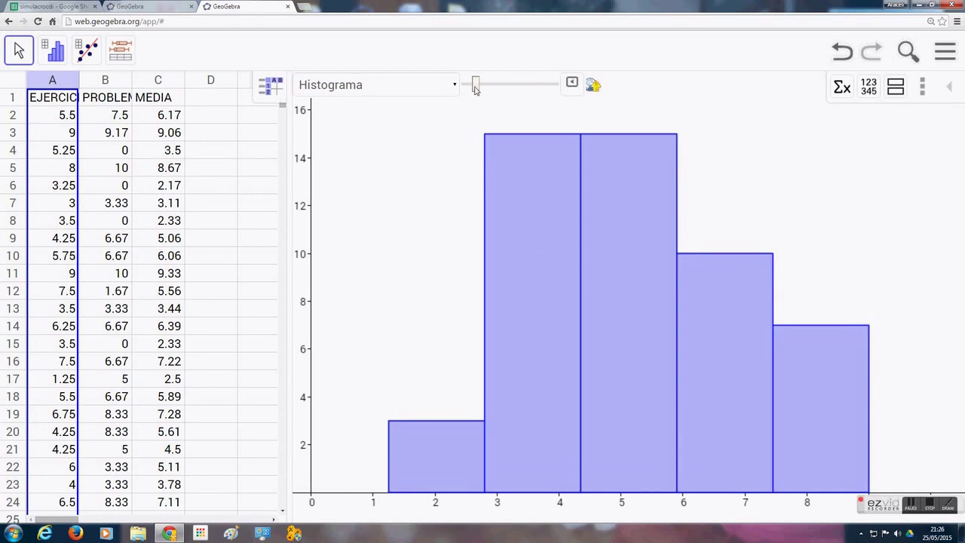
# Divide the histogram into 11 classes and overlay its Polígono de frecuencias, leaving the chart options closed
pyautogui.moveTo(476, 90); pyautogui.dragTo(516, 92)
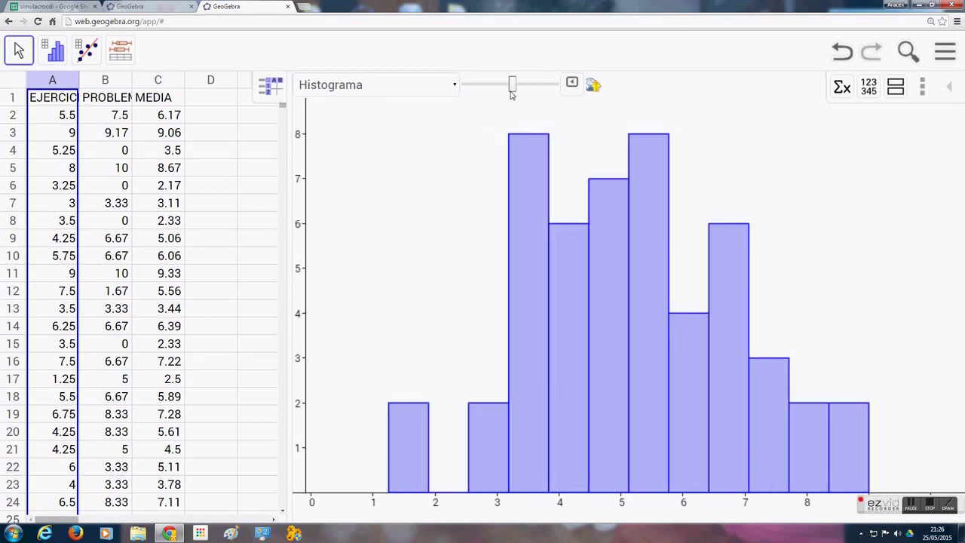
pyautogui.moveTo(512, 92); pyautogui.dragTo(505, 93)
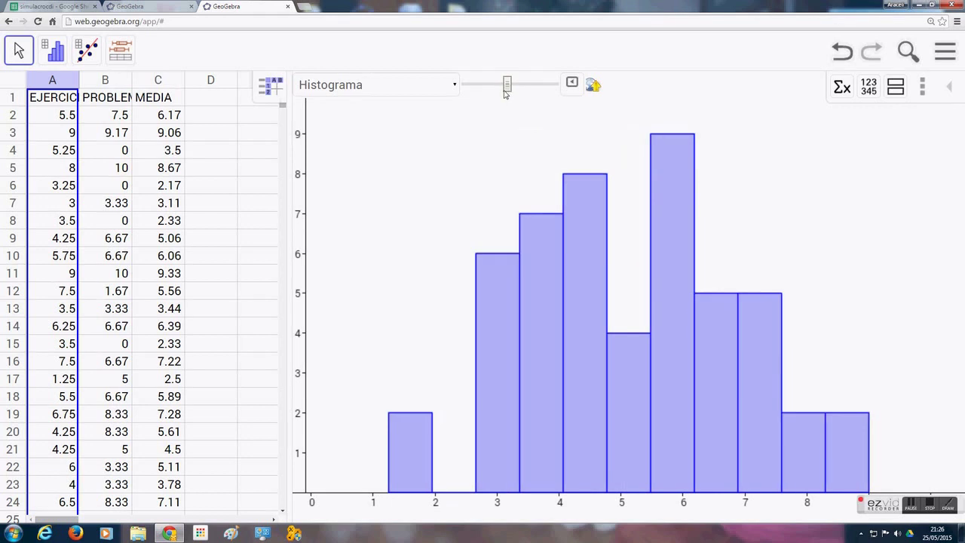
pyautogui.click(574, 86)
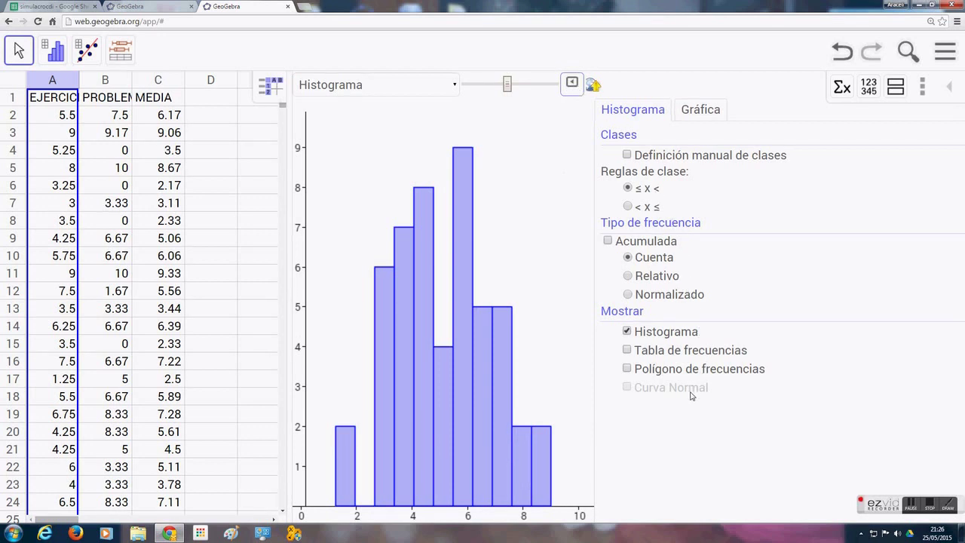
pyautogui.click(627, 369)
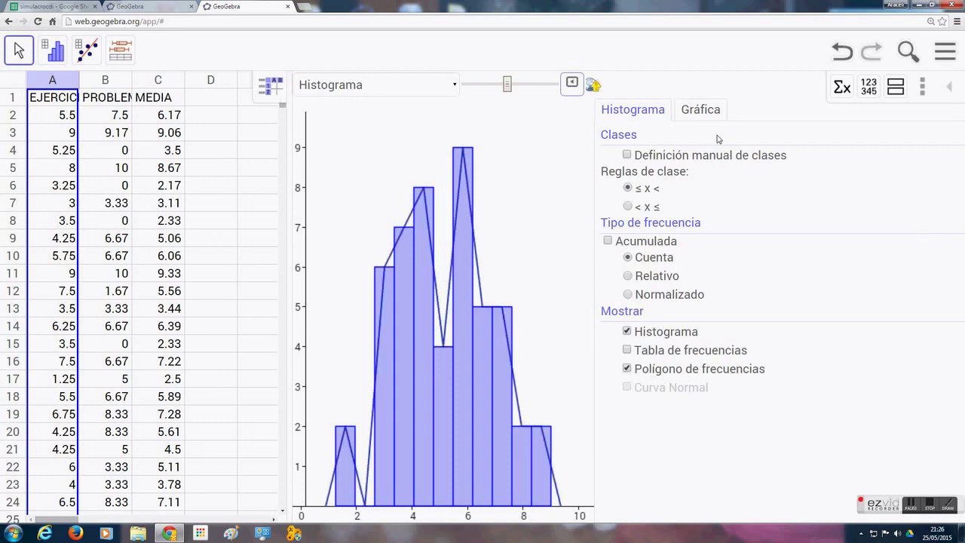
pyautogui.click(707, 114)
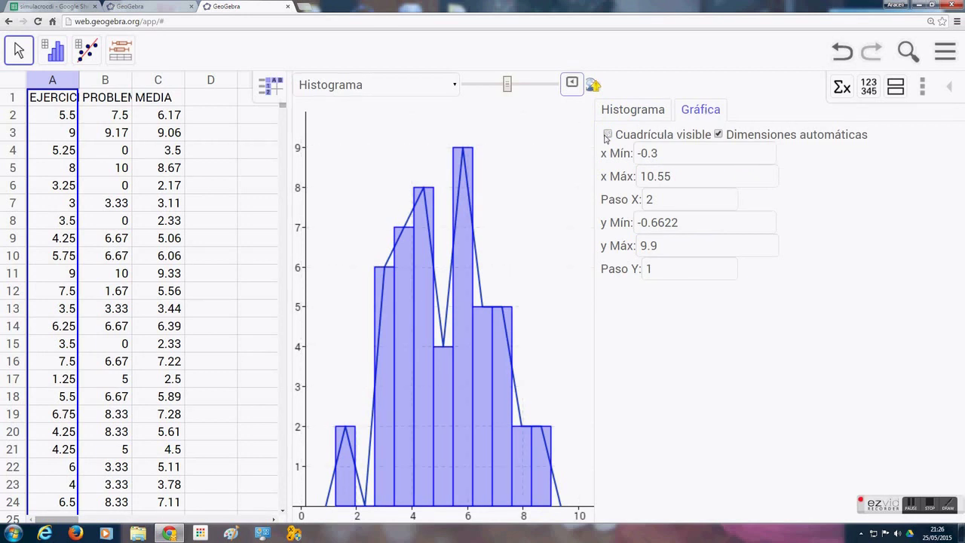
pyautogui.click(617, 113)
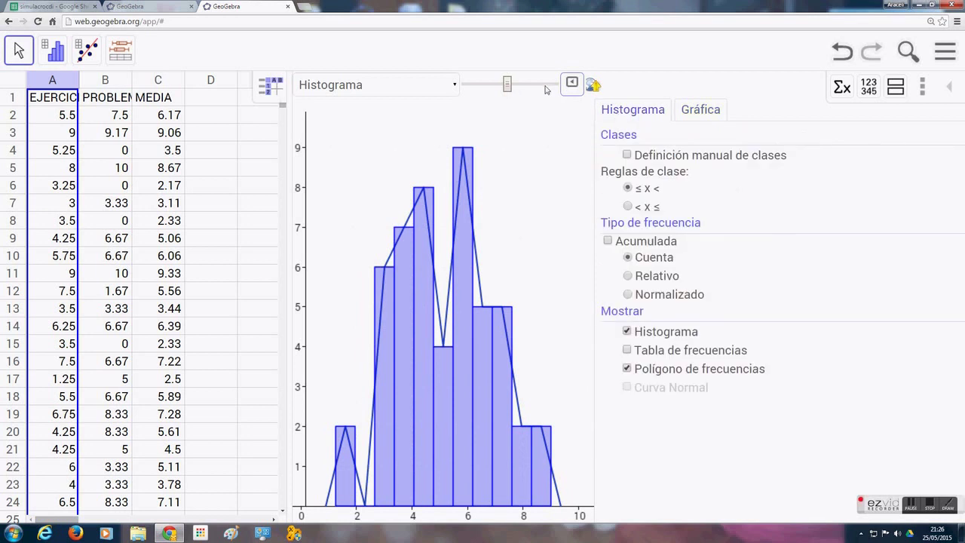
pyautogui.click(573, 85)
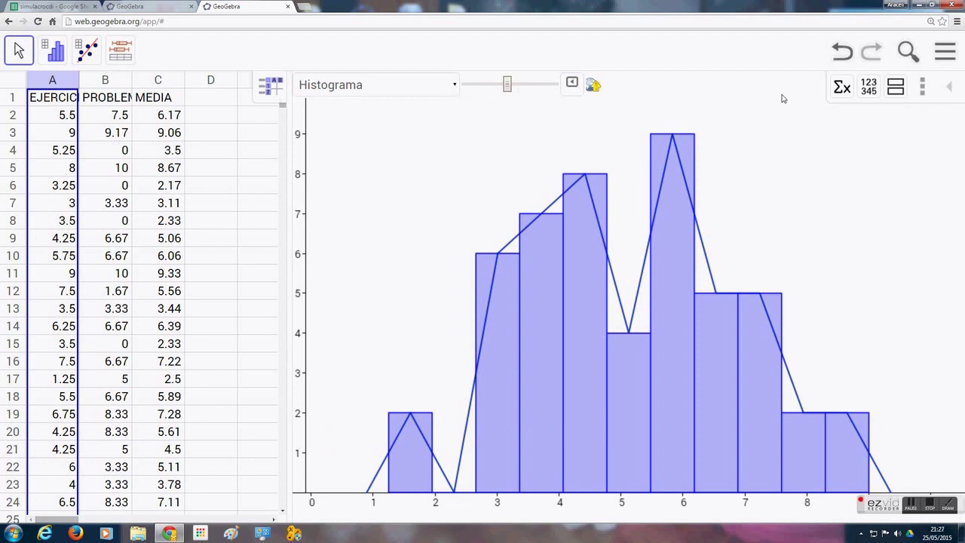
# Show the Estadísticas table beside the chart and display the data as a Diagrama de Barras and finally a Diagrama de Caja
pyautogui.click(842, 89)
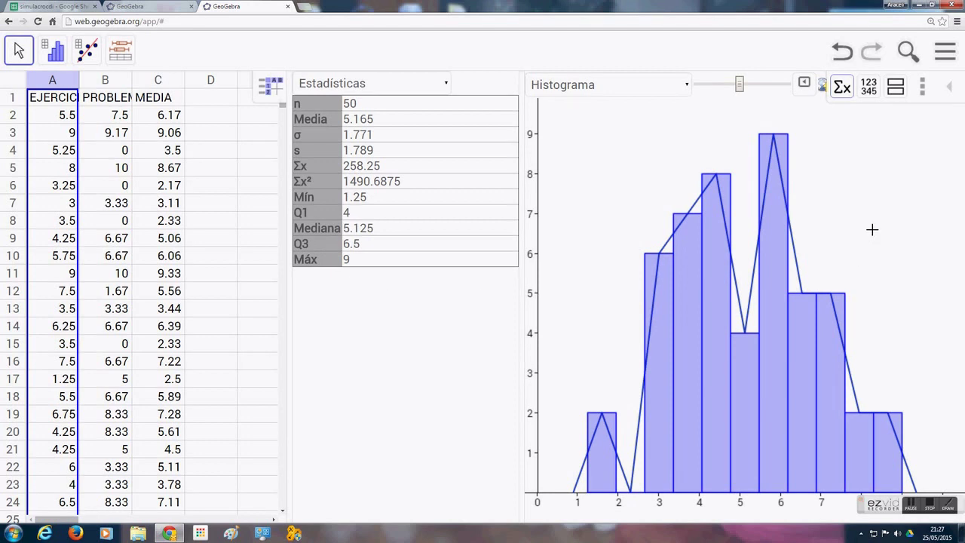
pyautogui.click(687, 86)
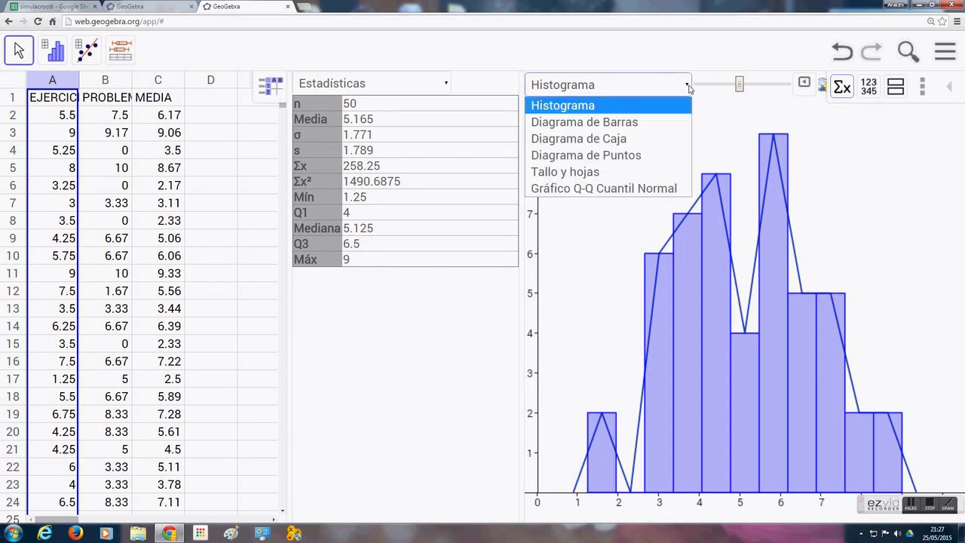
pyautogui.click(639, 125)
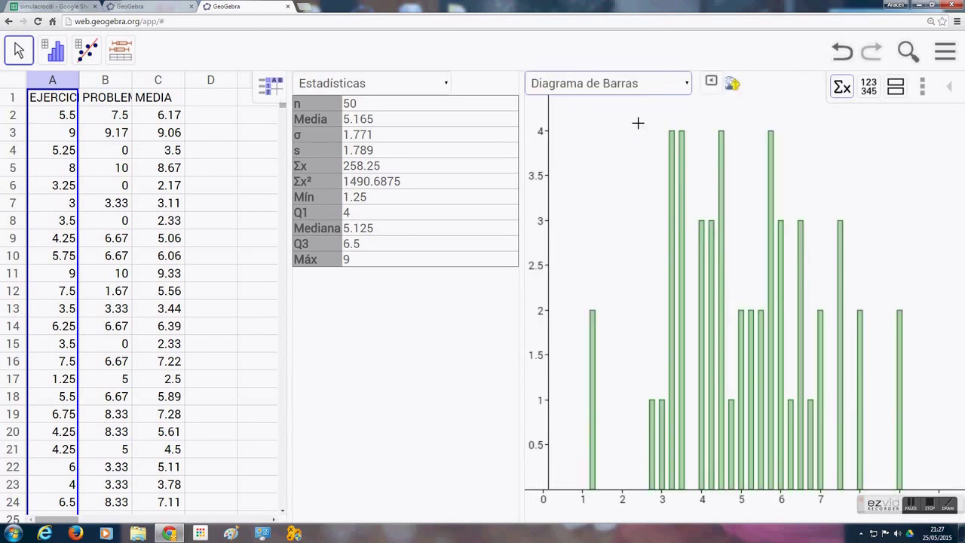
pyautogui.click(688, 86)
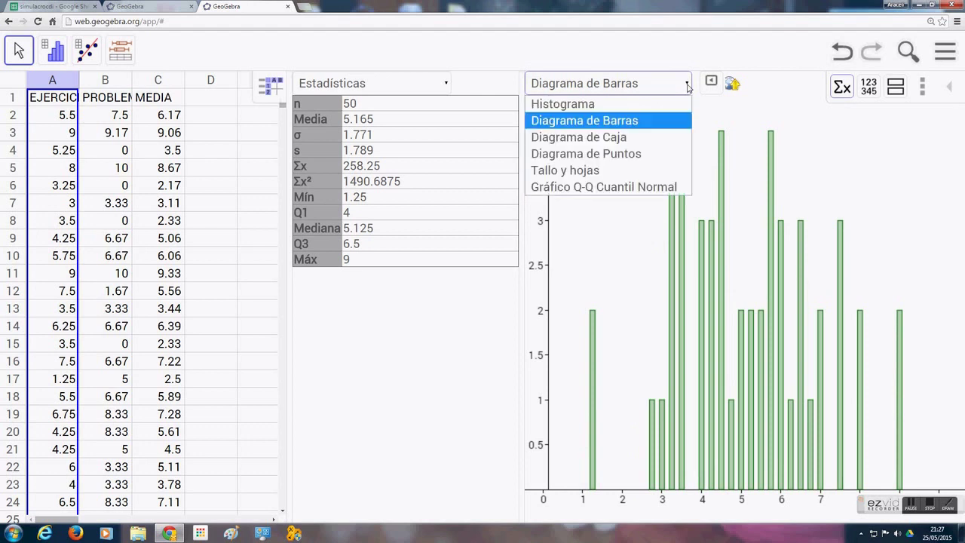
pyautogui.click(623, 137)
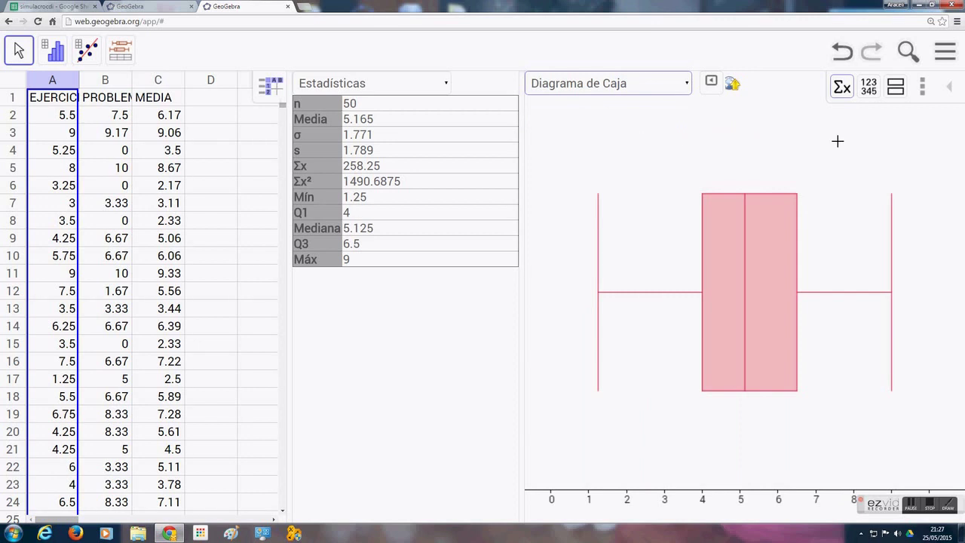
# Add a second chart view and set the upper chart to Histograma, keeping the Diagrama de Caja below it
pyautogui.click(896, 88)
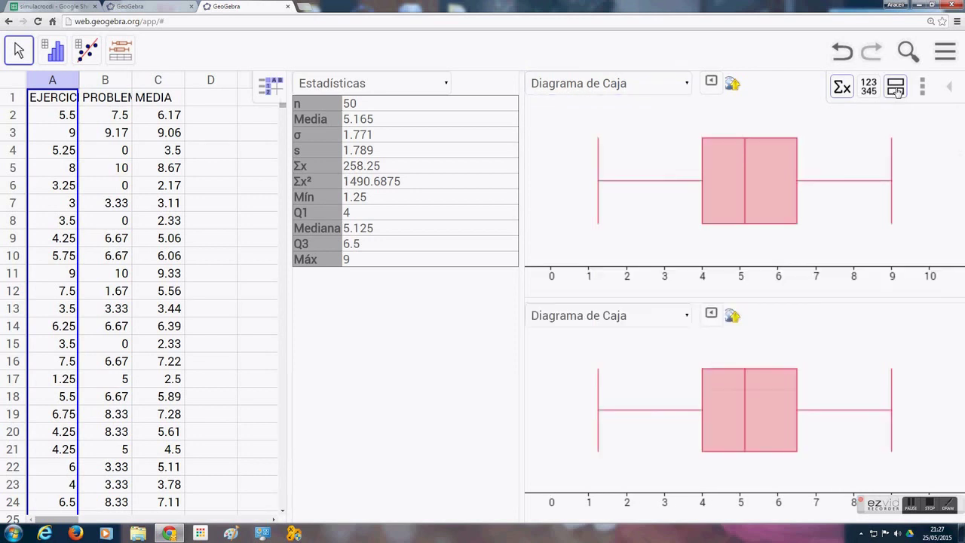
pyautogui.click(687, 84)
pyautogui.click(636, 104)
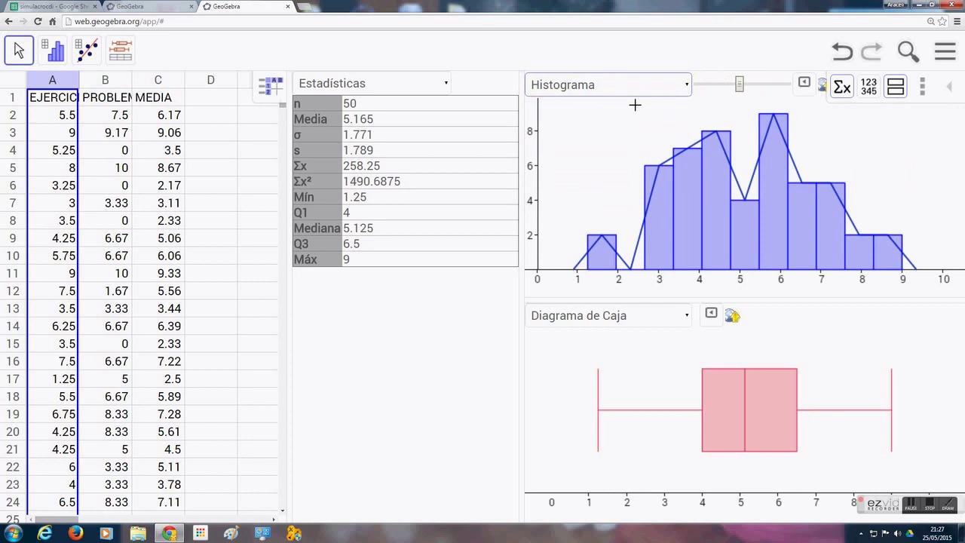
# Export the histogram as an image, open the downloaded GeoGebraImage (1).png to check it, and close the viewer
pyautogui.click(822, 88)
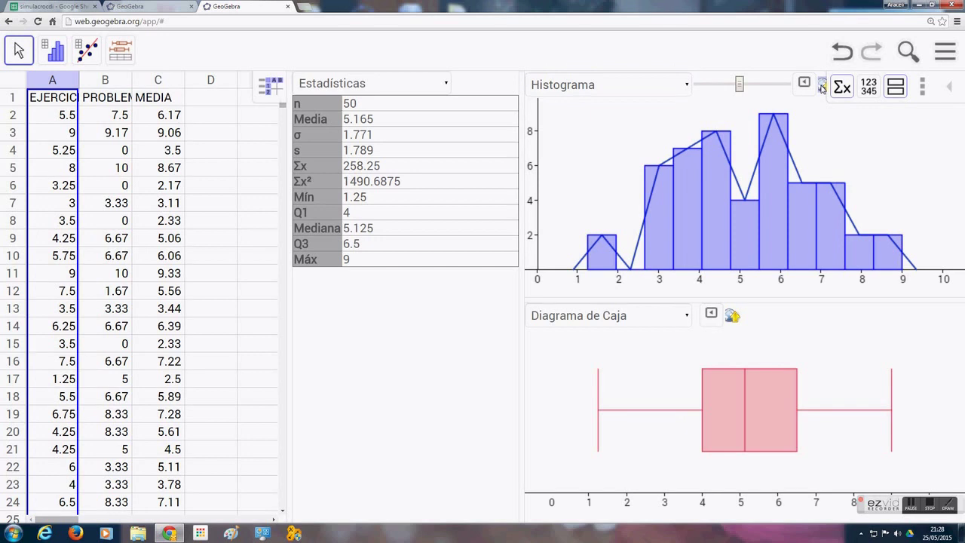
pyautogui.click(822, 88)
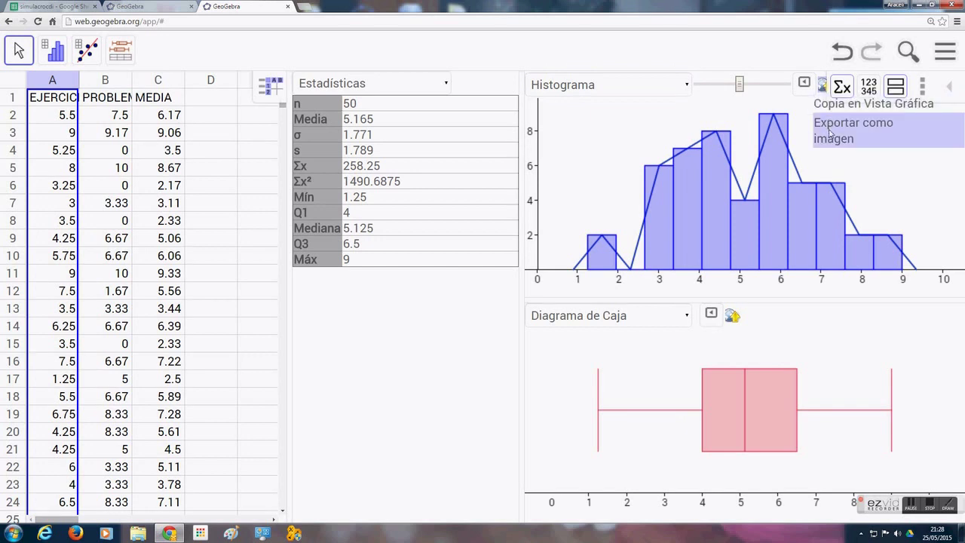
pyautogui.click(830, 133)
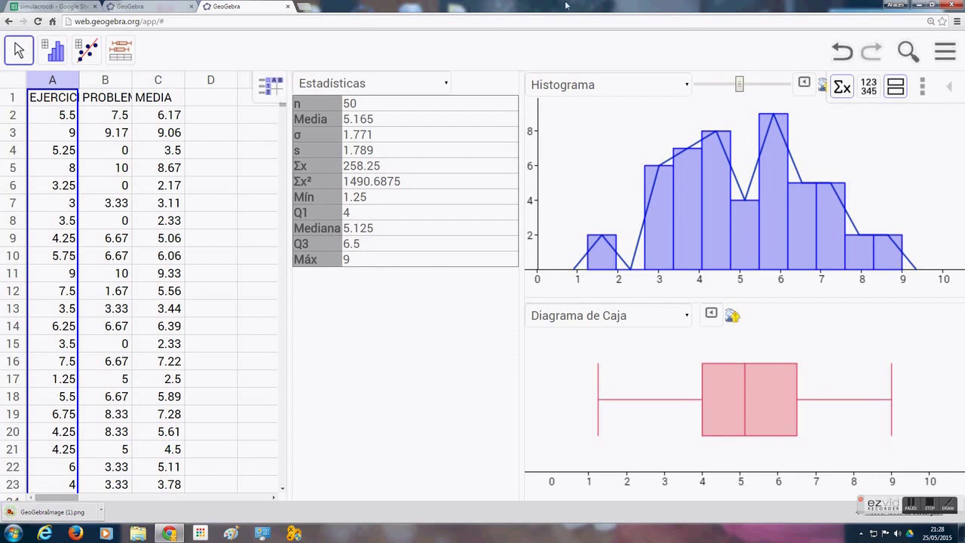
pyautogui.click(75, 515)
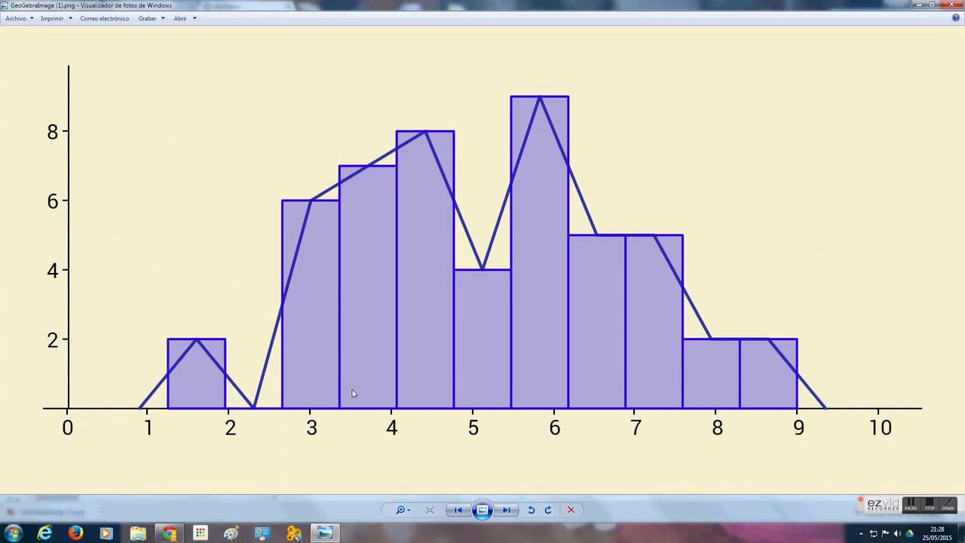
pyautogui.click(952, 5)
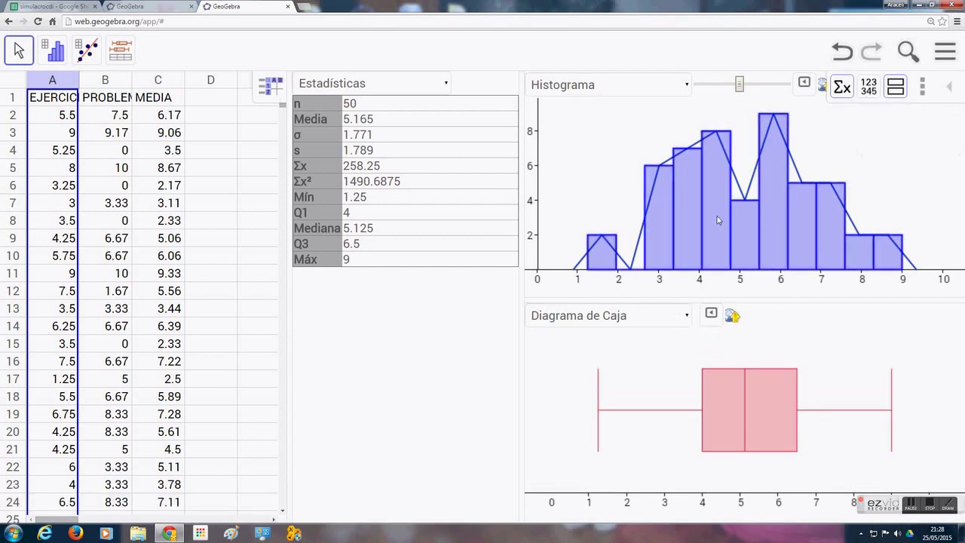
# Return to a single chart view and display the data as a Diagrama de Caja
pyautogui.click(896, 87)
pyautogui.click(691, 89)
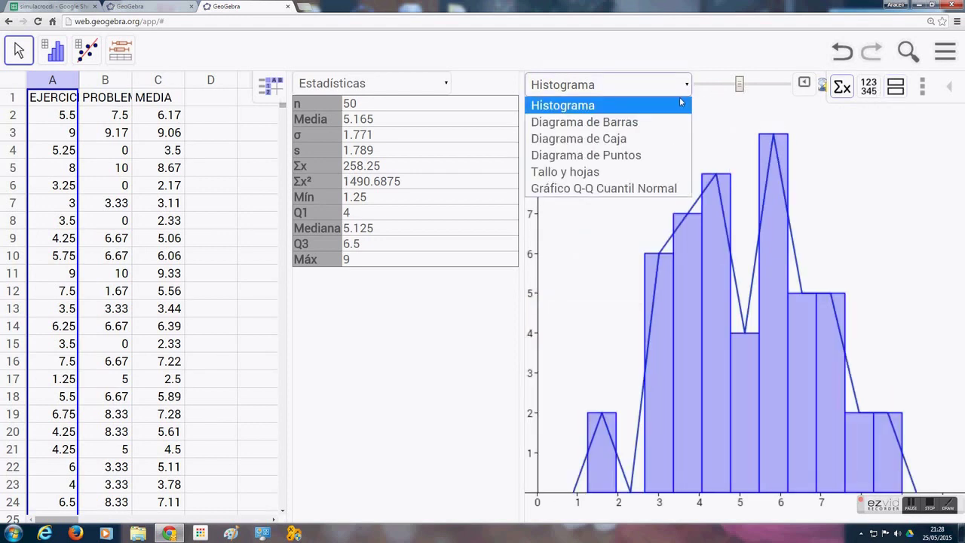
pyautogui.click(630, 141)
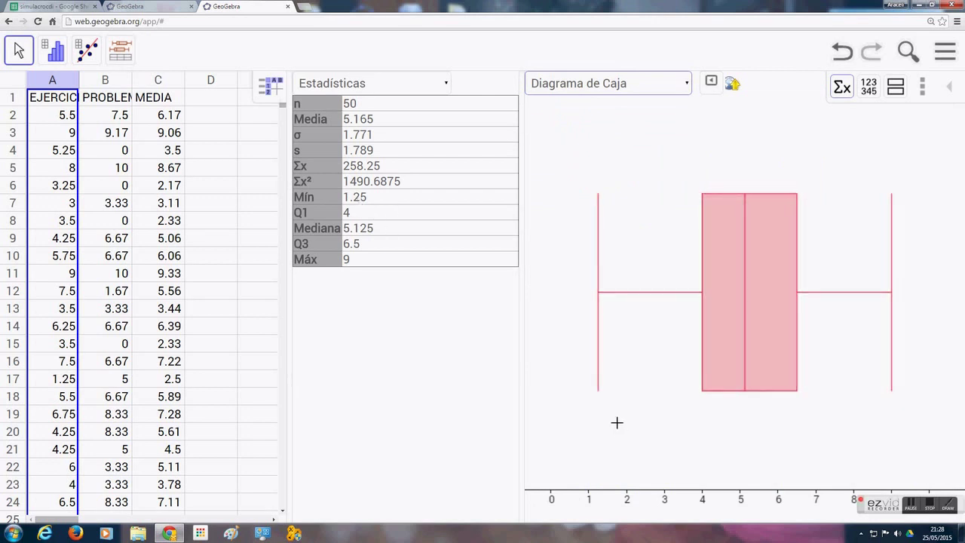
# Turn on the box plot's Cuadrícula visible option and narrow the spreadsheet so the Diagrama de Caja options fit
pyautogui.click(711, 85)
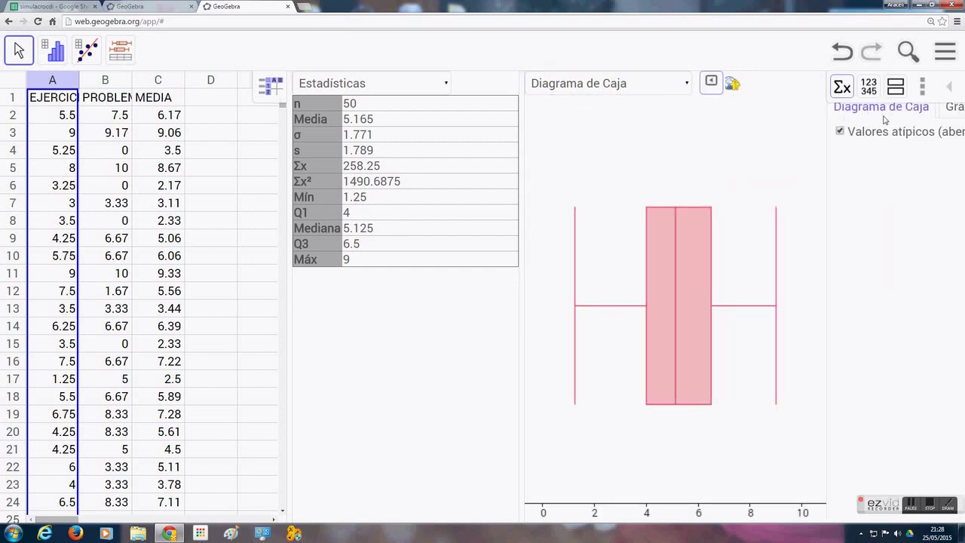
pyautogui.click(955, 109)
pyautogui.click(841, 132)
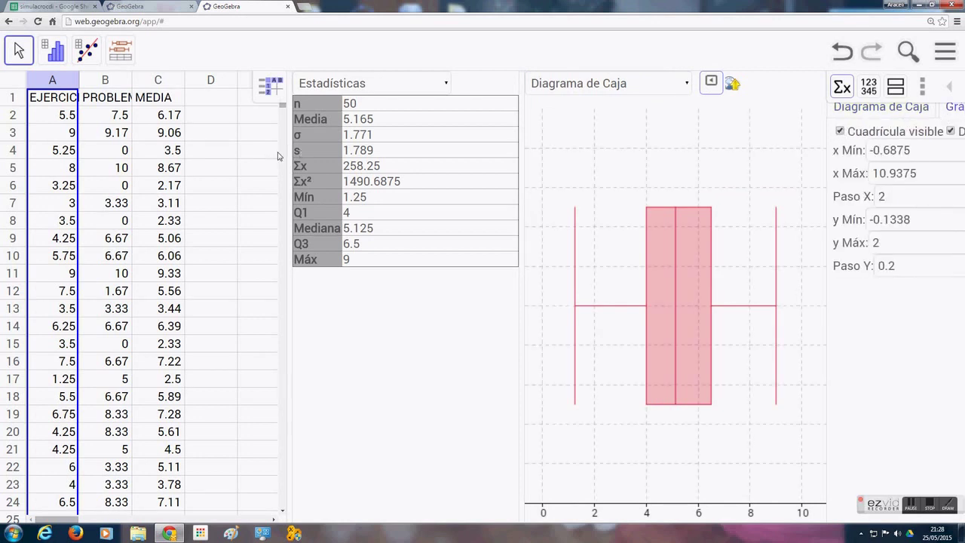
pyautogui.moveTo(287, 152); pyautogui.dragTo(246, 161)
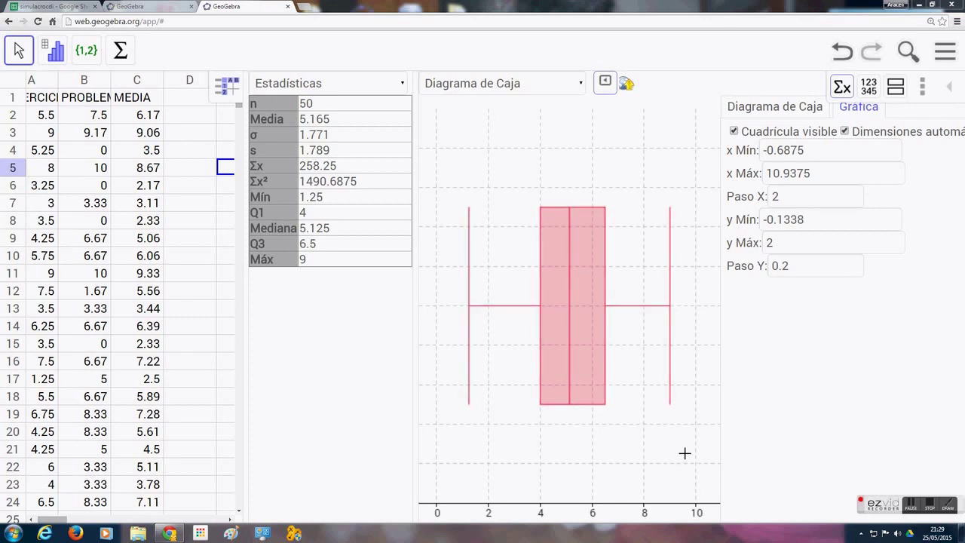
pyautogui.click(779, 109)
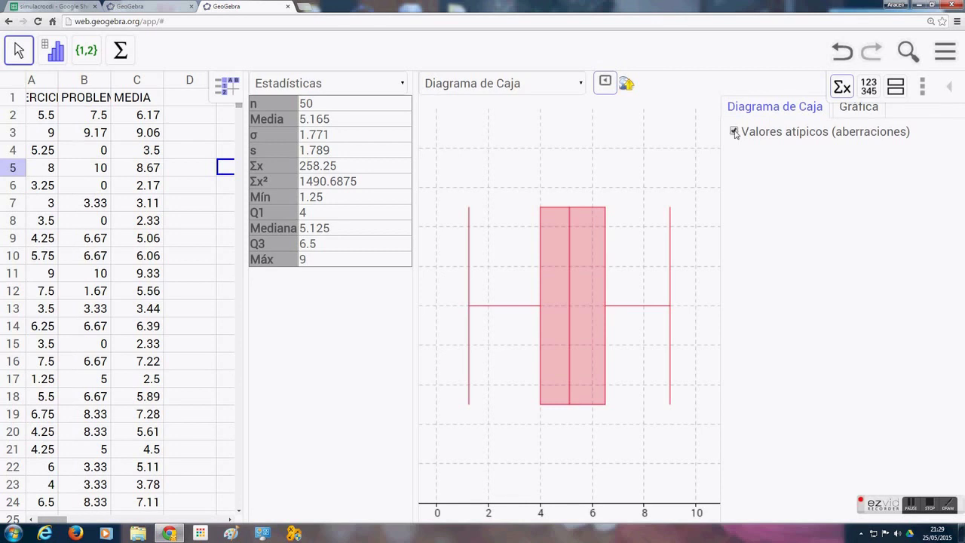
# Show the Datos list beside the statistics and look through the column A values
pyautogui.click(870, 87)
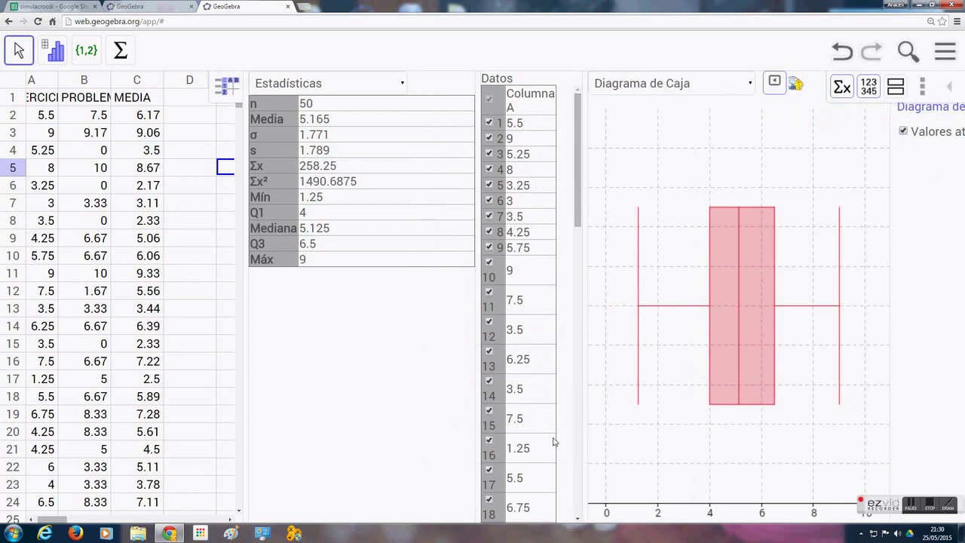
pyautogui.moveTo(577, 169); pyautogui.dragTo(602, 312)
pyautogui.scroll(10, 520, 301)
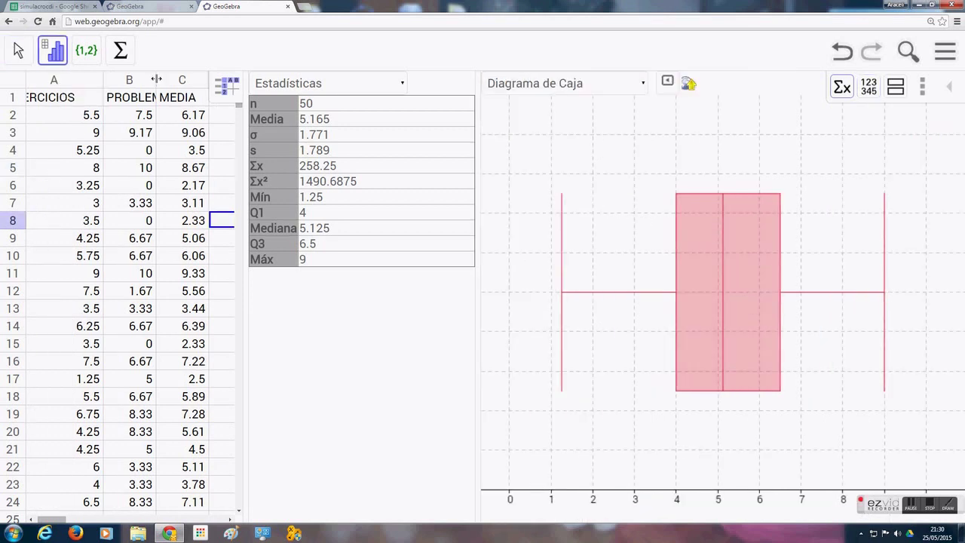
# Widen column B to fit its PROBLEMAS heading and run Análisis Multivariable on columns A and B
pyautogui.moveTo(156, 79); pyautogui.dragTo(171, 78)
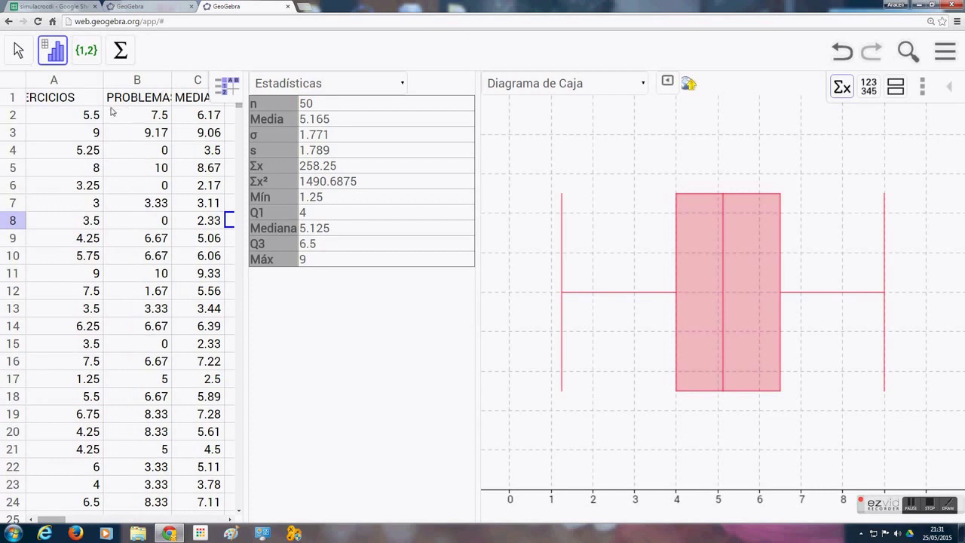
pyautogui.click(63, 81)
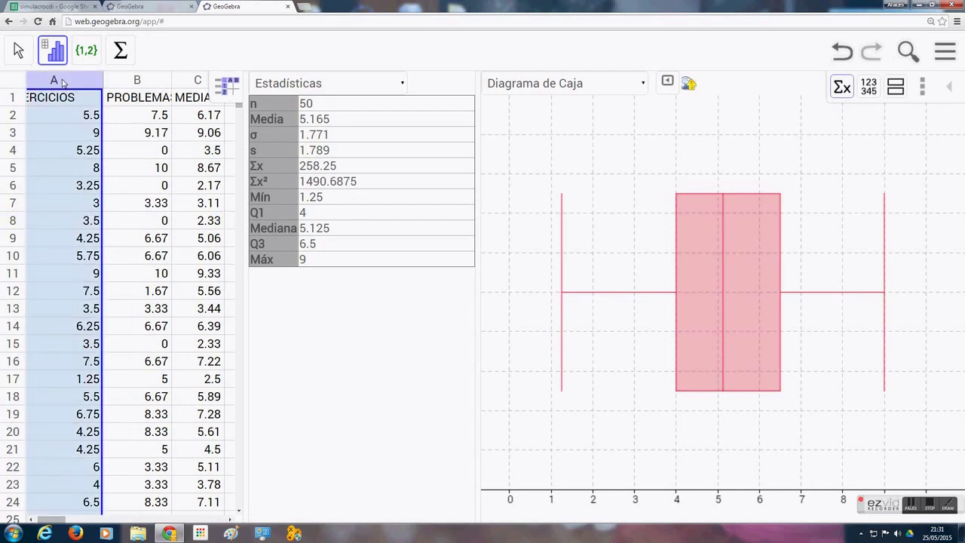
pyautogui.hotkey('shift', 'Right')
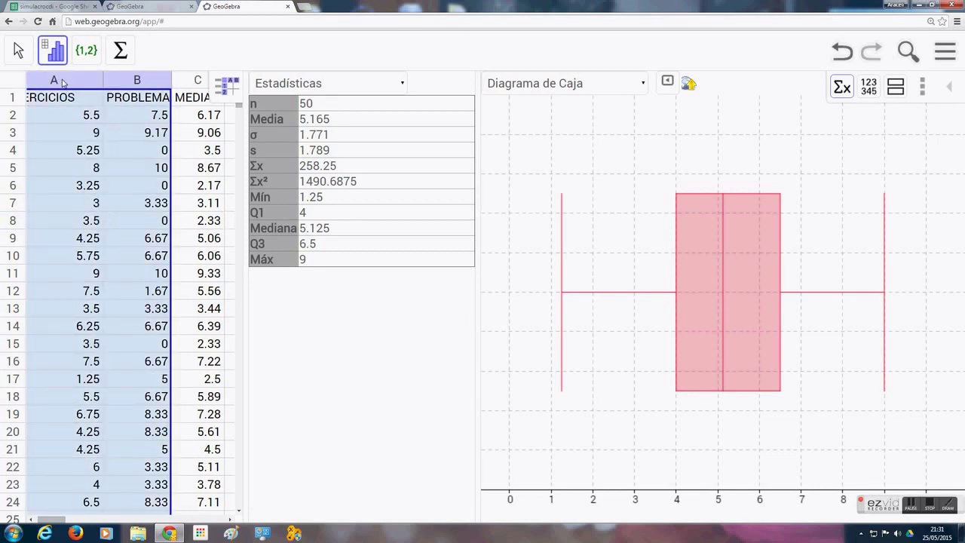
pyautogui.click(53, 53)
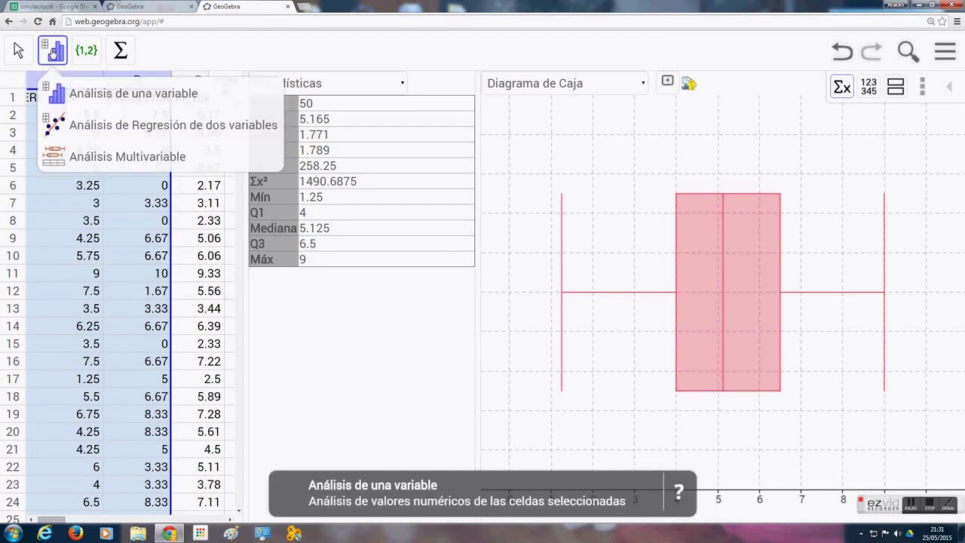
pyautogui.moveTo(53, 58)
pyautogui.click(128, 156)
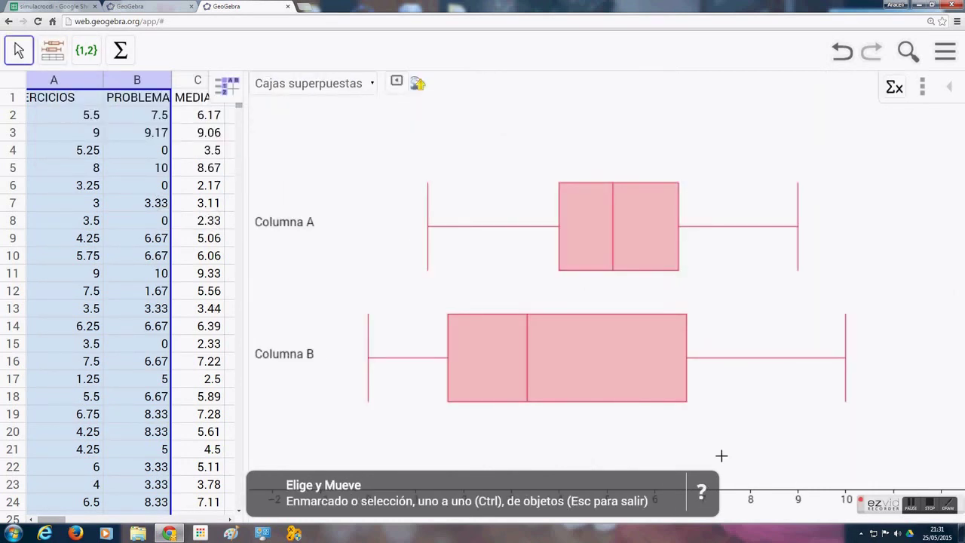
pyautogui.click(739, 436)
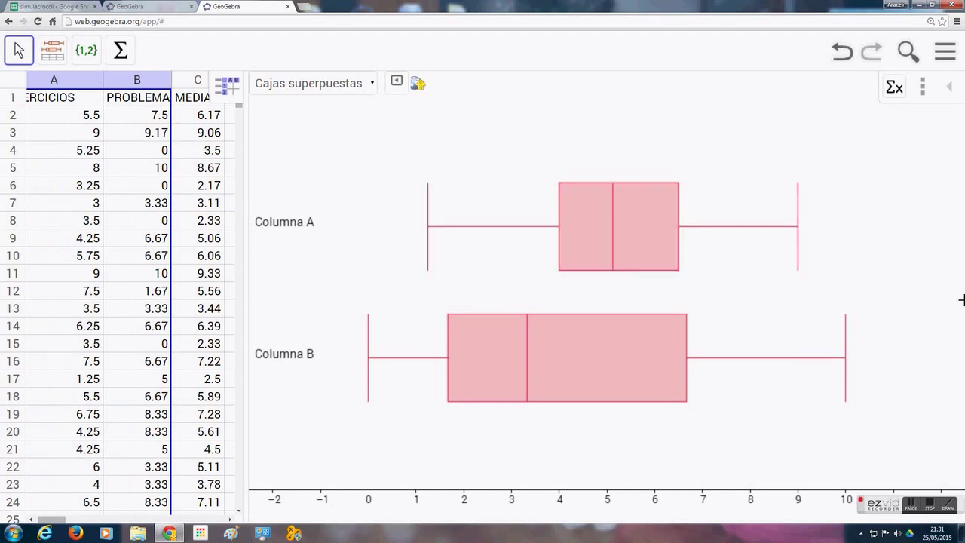
# Turn on the grid for the Cajas superpuestas chart and leave its options closed
pyautogui.click(374, 87)
pyautogui.click(374, 88)
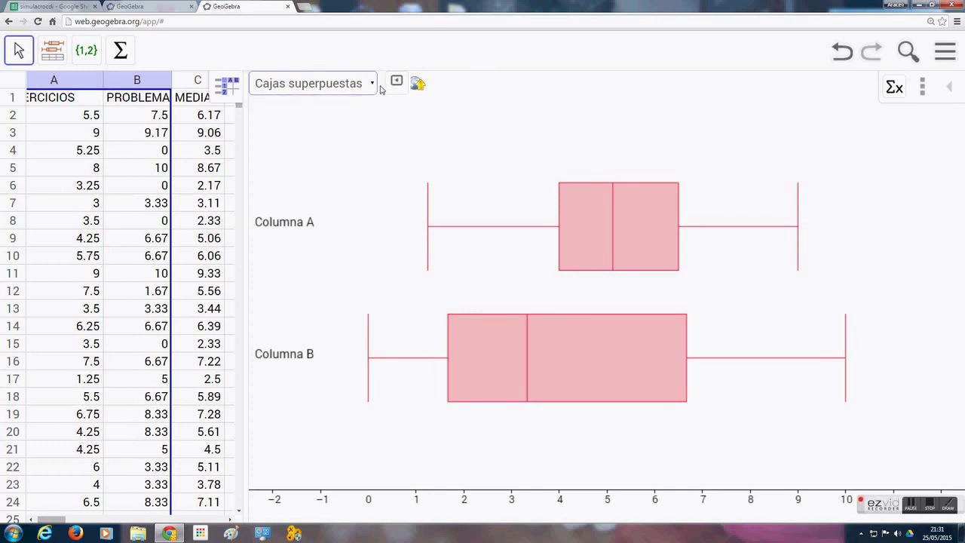
pyautogui.click(397, 81)
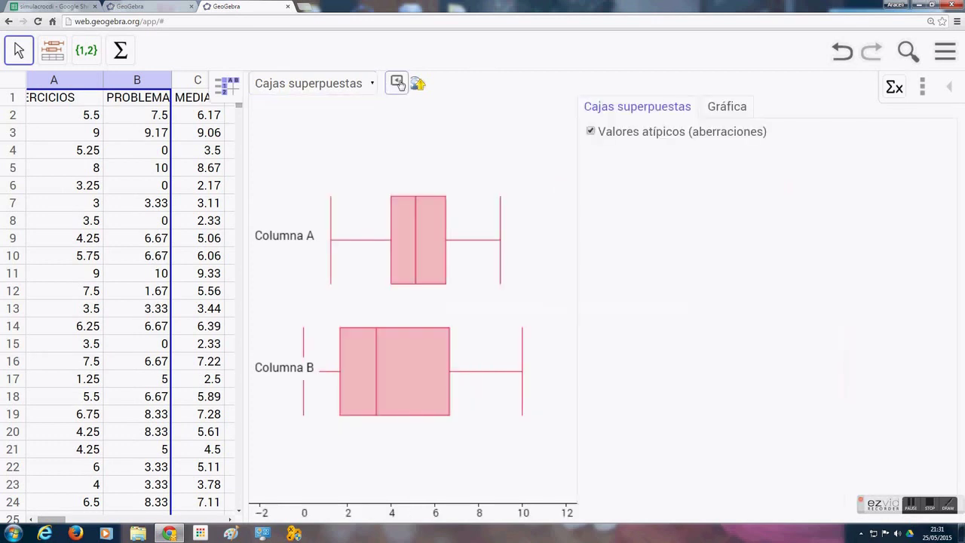
pyautogui.click(740, 111)
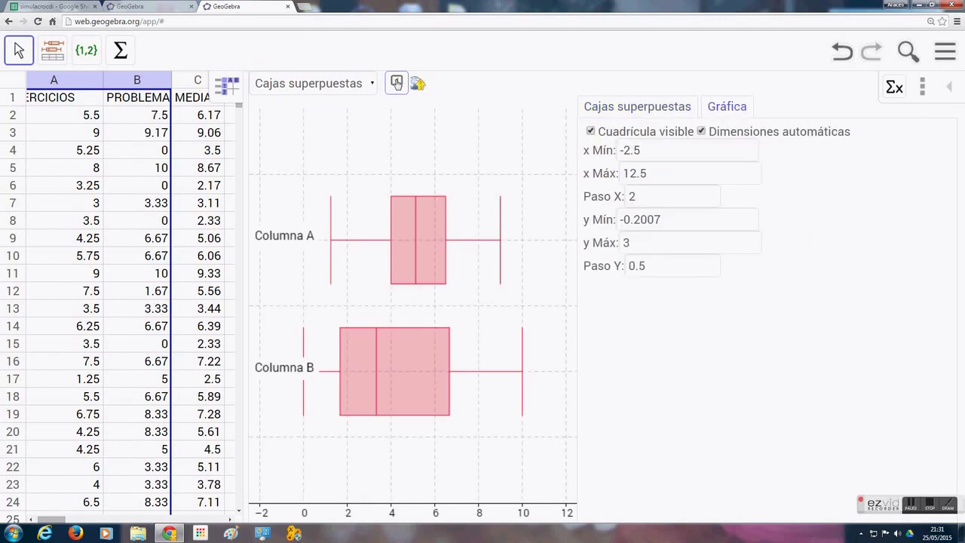
pyautogui.click(397, 81)
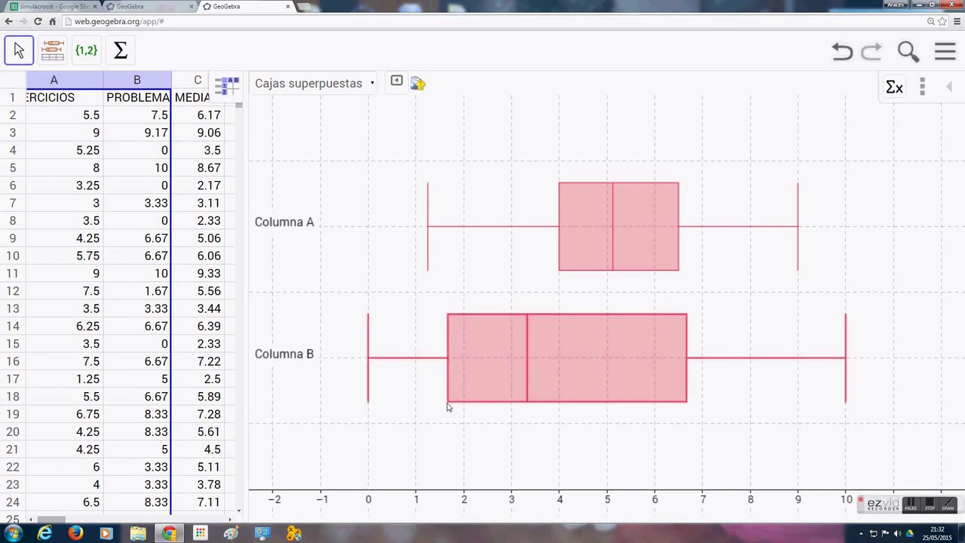
# Show the Estadísticas table for both columns under the stacked box plots
pyautogui.click(896, 88)
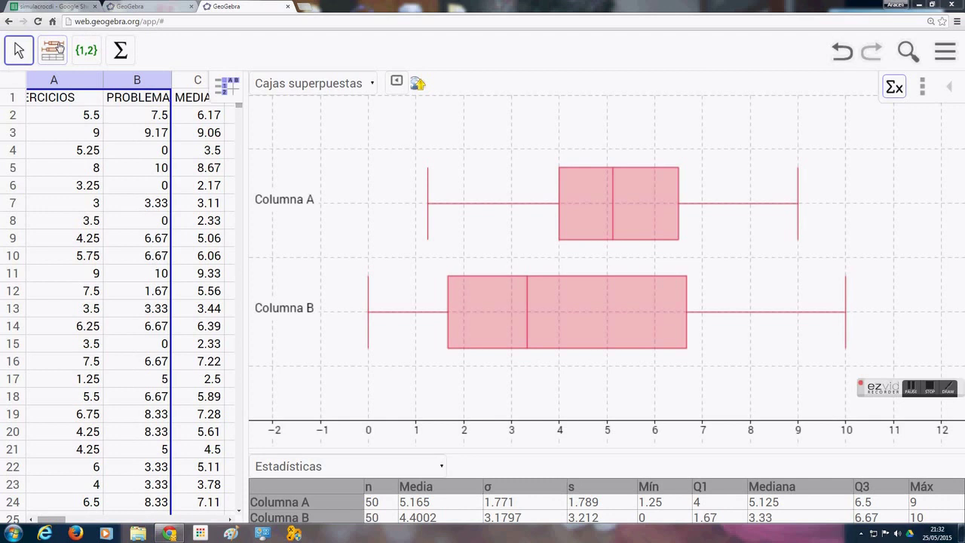
pyautogui.click(59, 46)
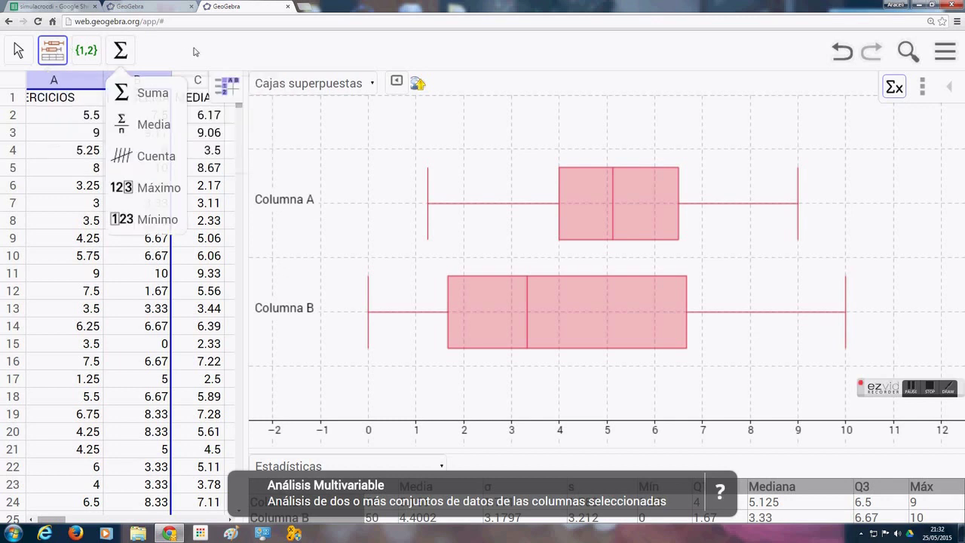
pyautogui.moveTo(86, 50)
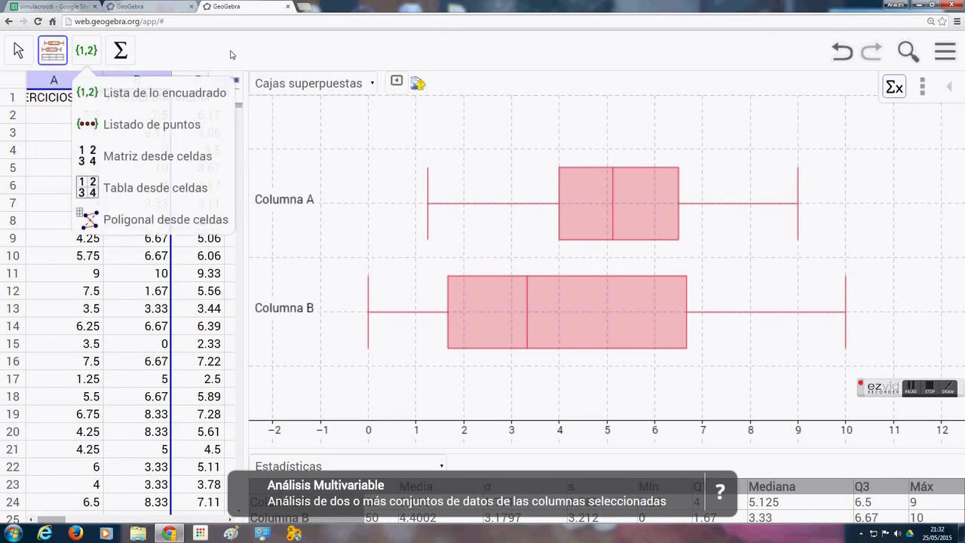
# Run Análisis de Regresión de dos variables on columns A and B
pyautogui.click(53, 80)
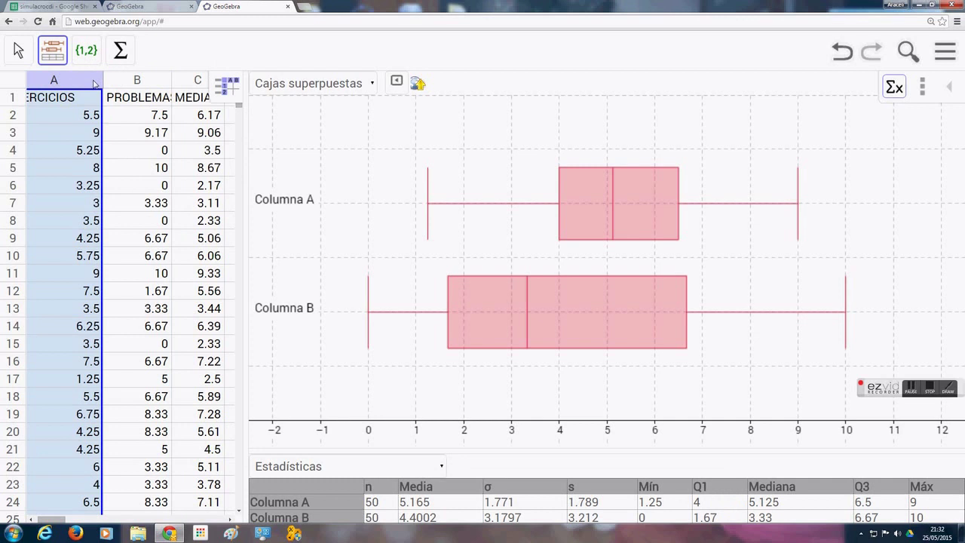
pyautogui.keyDown('shift'); pyautogui.click(126, 80); pyautogui.keyUp('shift')
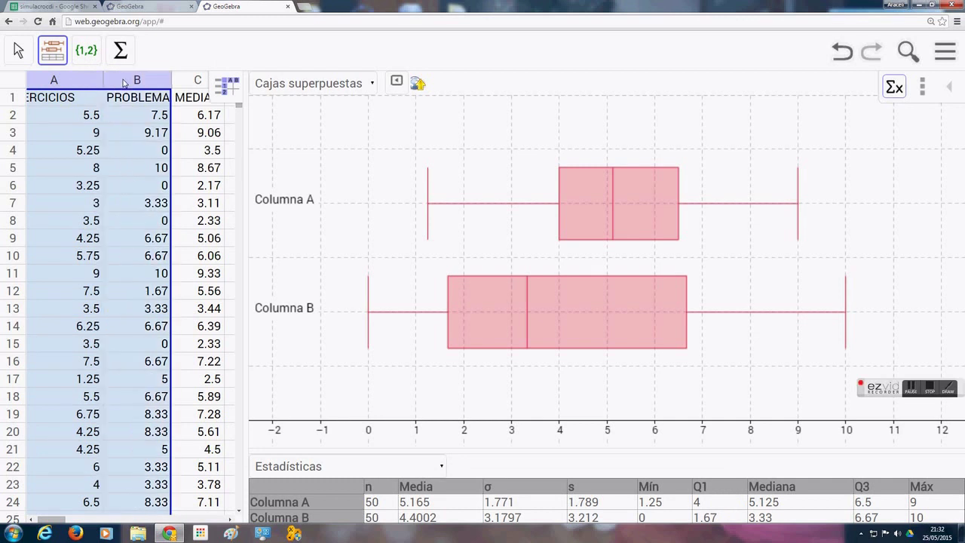
pyautogui.click(48, 59)
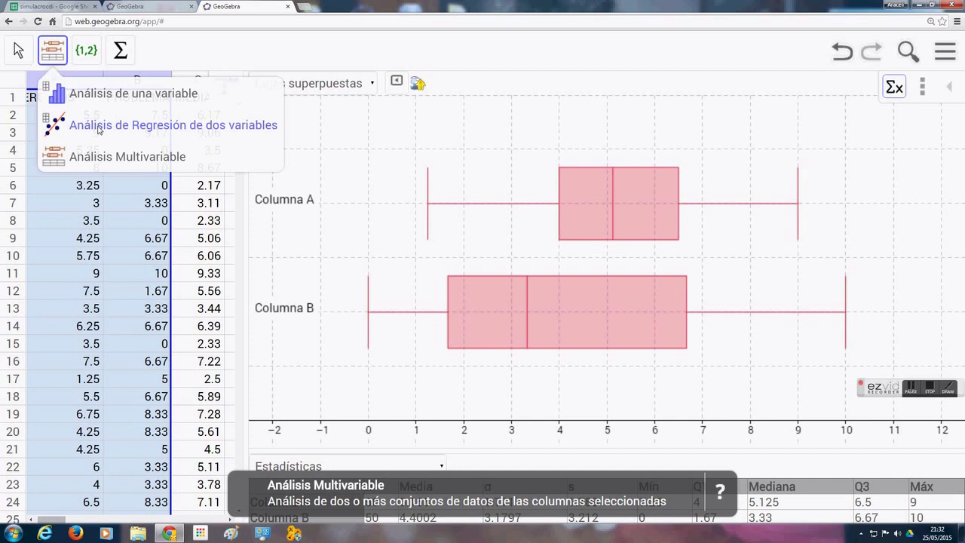
pyautogui.click(251, 125)
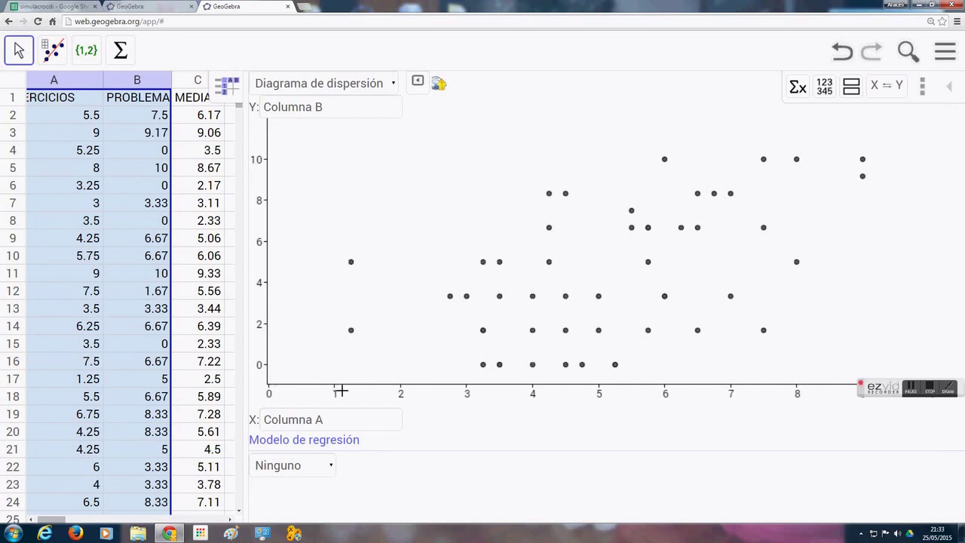
pyautogui.click(351, 333)
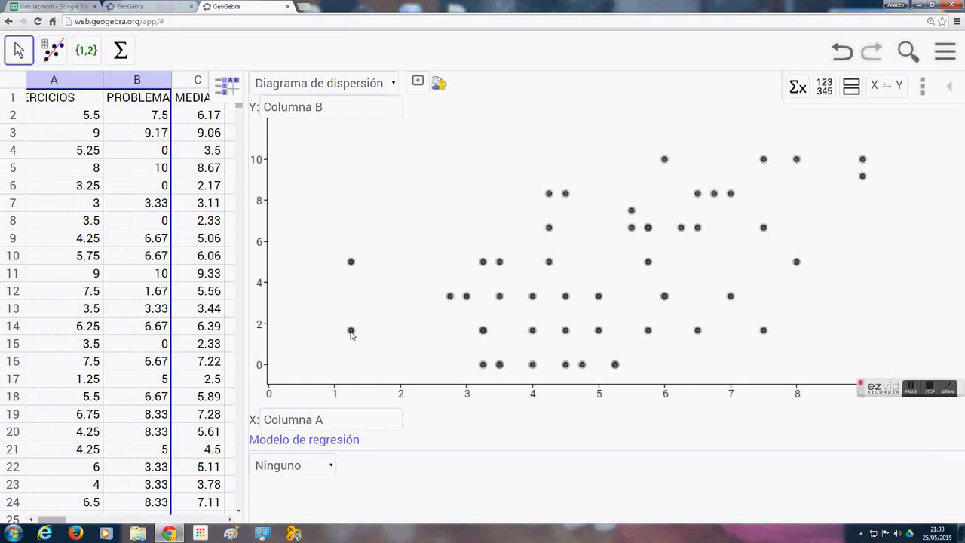
# Turn on the grid for the Diagrama de dispersión of columns A and B and leave its options closed
pyautogui.click(422, 84)
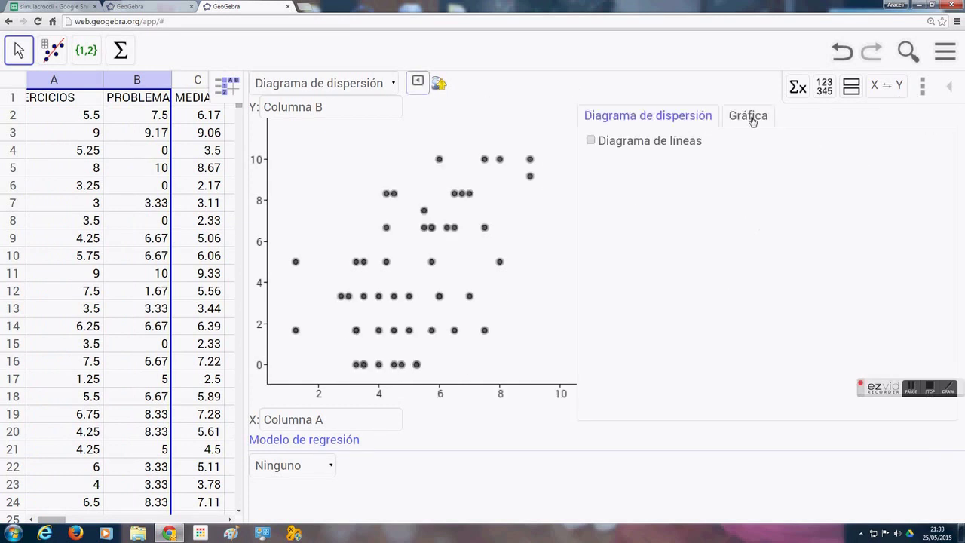
pyautogui.click(753, 119)
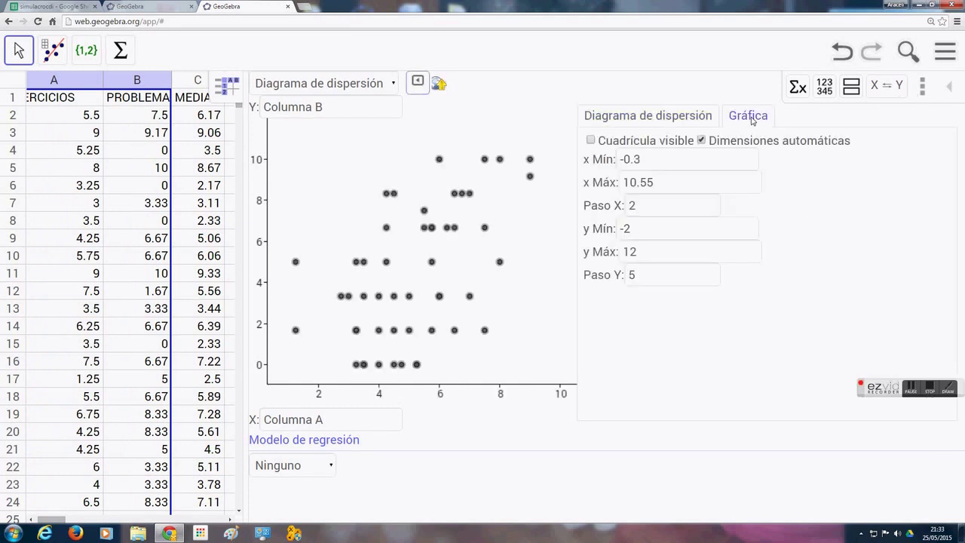
pyautogui.click(591, 141)
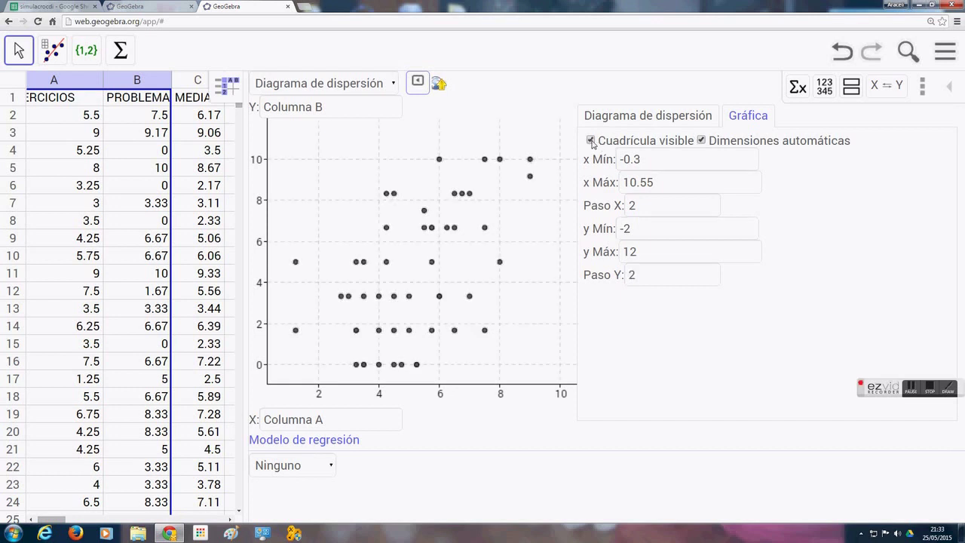
pyautogui.click(419, 83)
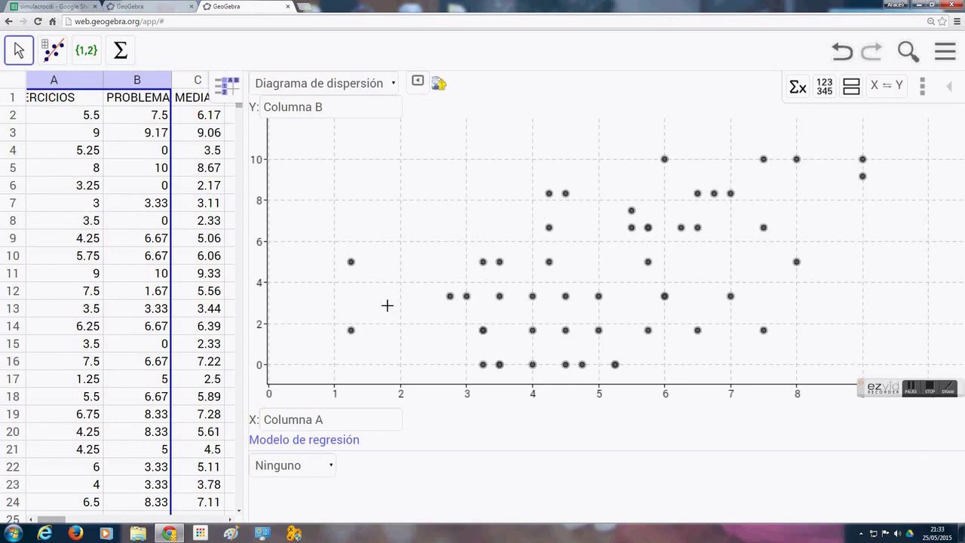
# Show the Estadísticas table beside the scatter plot and fit a Lineal regression model to the data
pyautogui.click(798, 88)
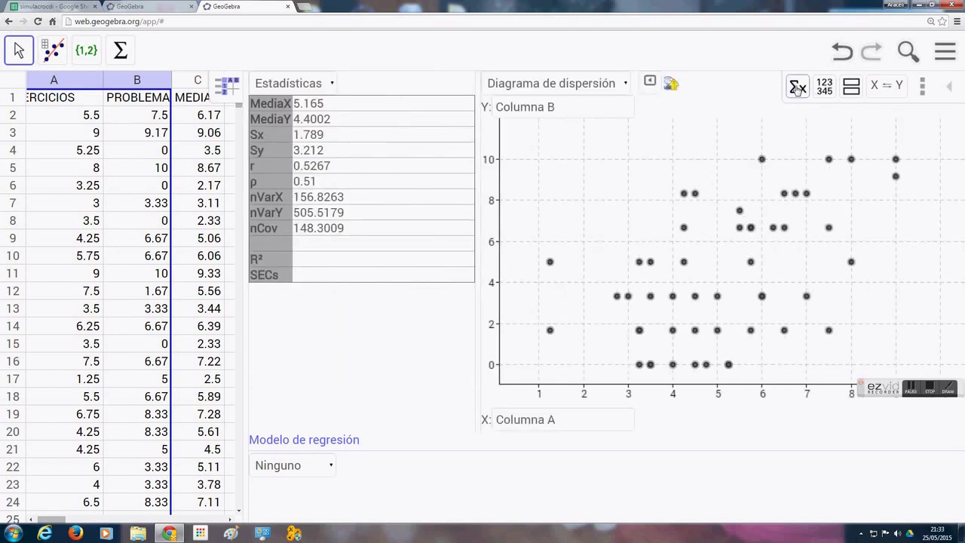
pyautogui.moveTo(884, 395); pyautogui.dragTo(53, 497)
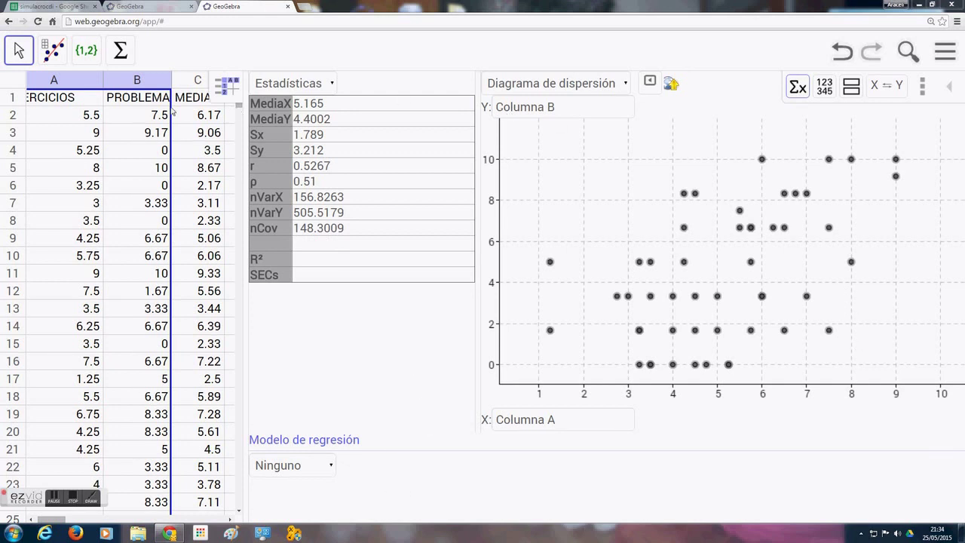
pyautogui.click(332, 466)
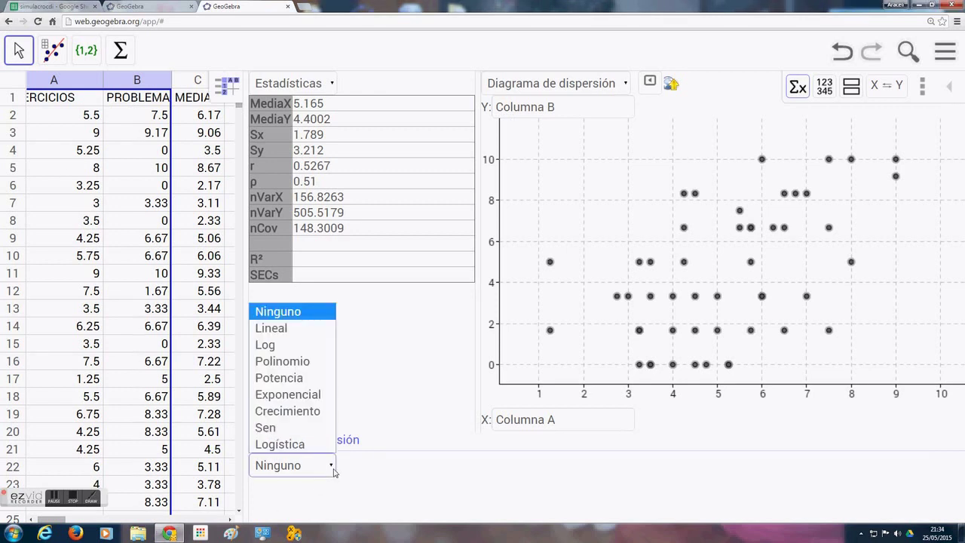
pyautogui.click(293, 329)
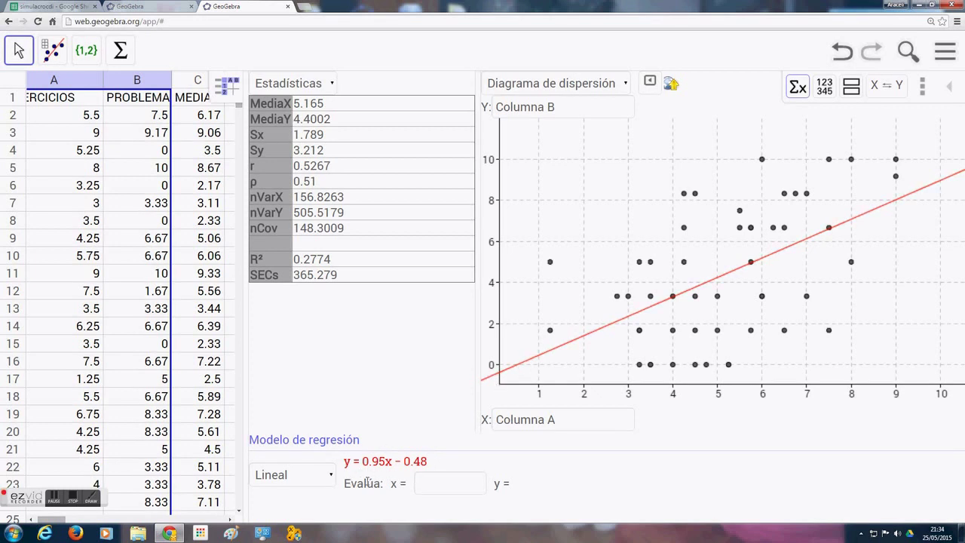
# Evaluate the linear regression model at x = 5
pyautogui.click(459, 488)
pyautogui.write('5')
pyautogui.press('Return')
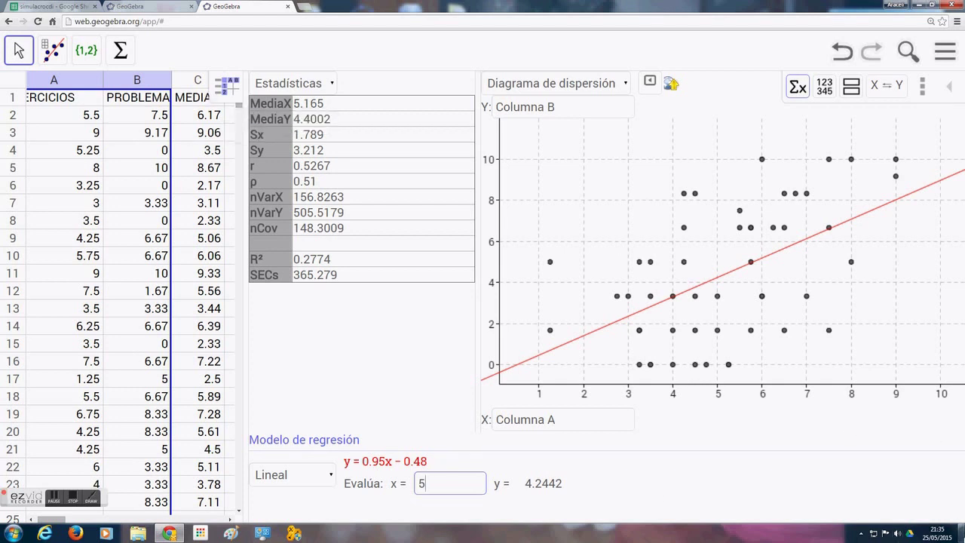
# Try to select the EJERCICIOS and MEDIA columns (A and C) together without column B
pyautogui.click(62, 81)
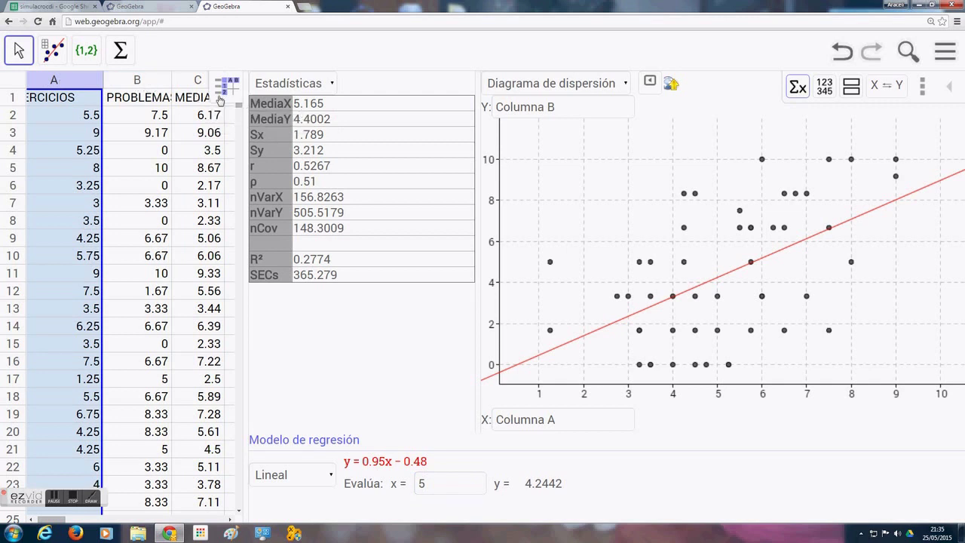
pyautogui.click(191, 81)
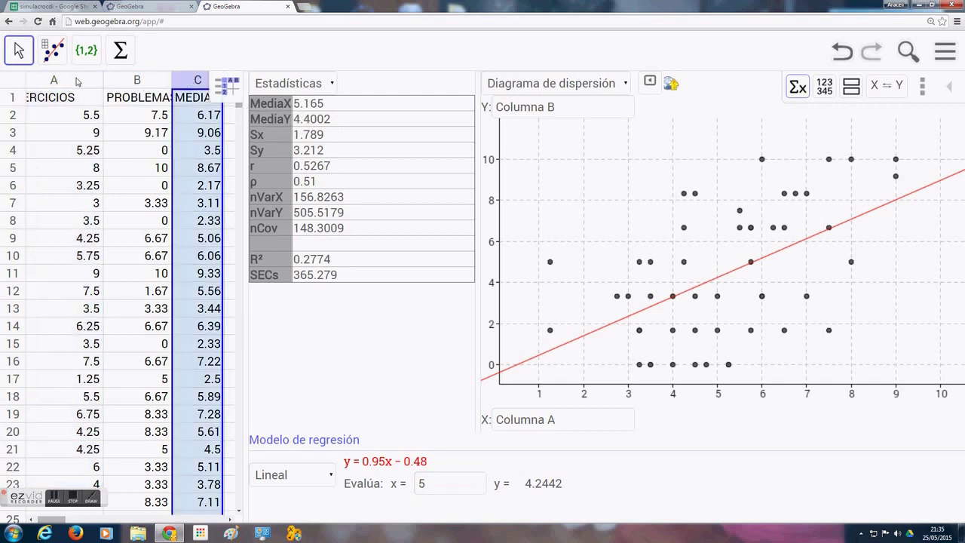
pyautogui.click(77, 81)
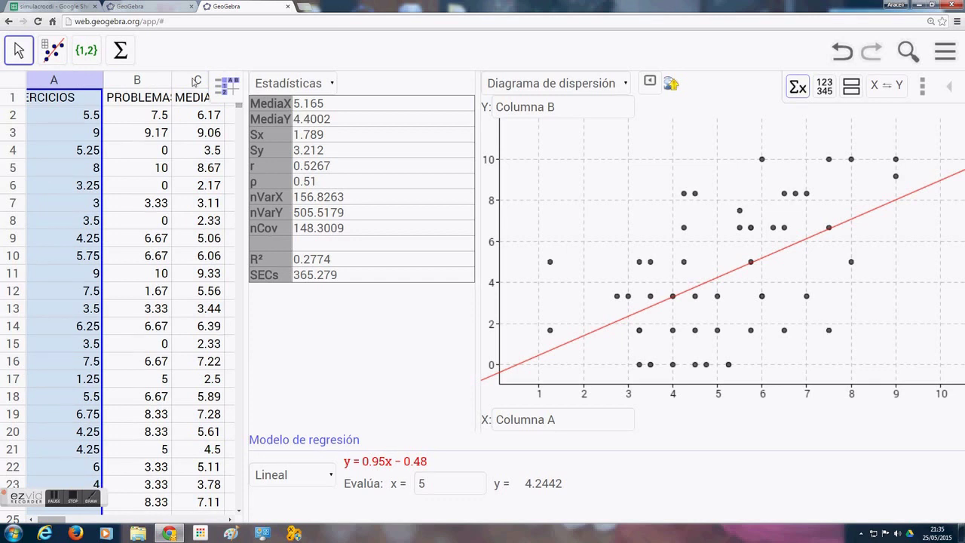
pyautogui.keyDown('shift'); pyautogui.click(195, 82); pyautogui.keyUp('shift')
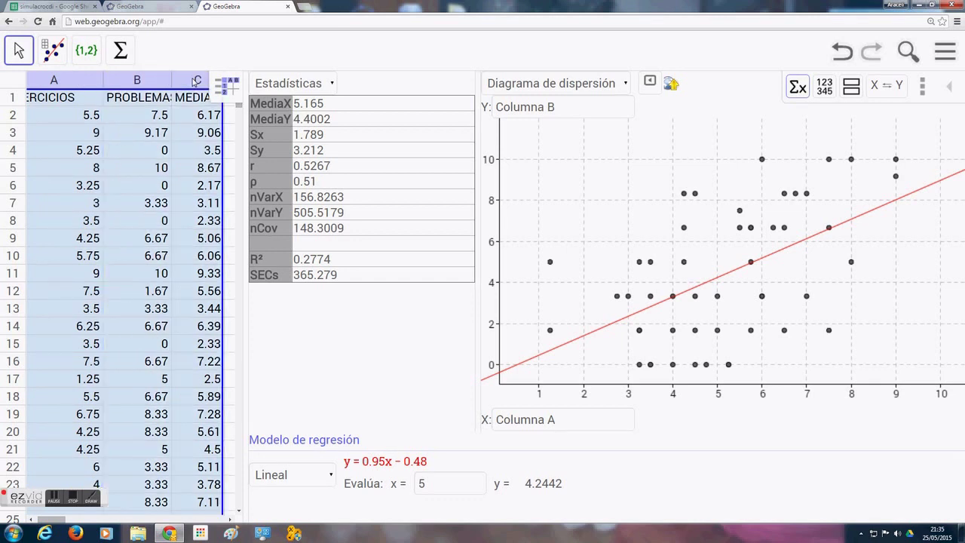
pyautogui.click(58, 80)
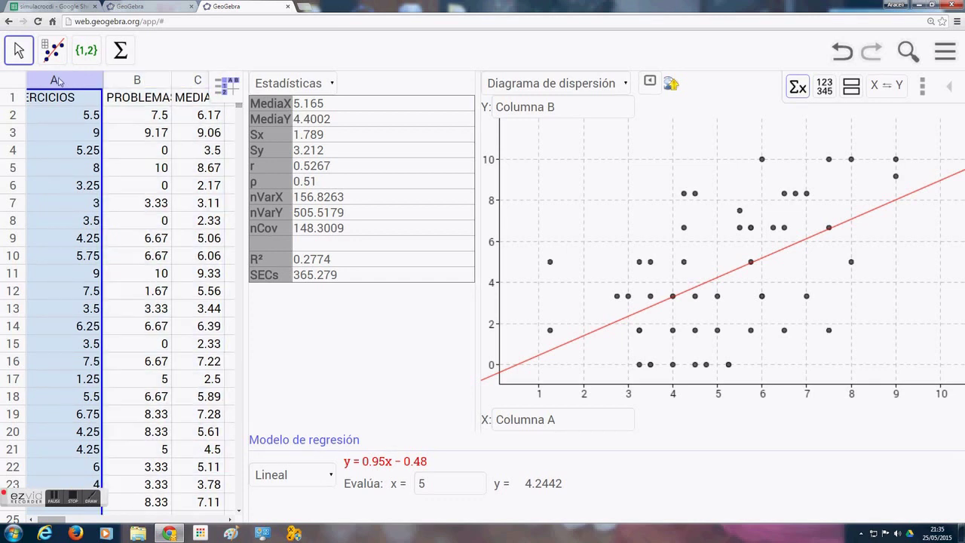
pyautogui.click(194, 81)
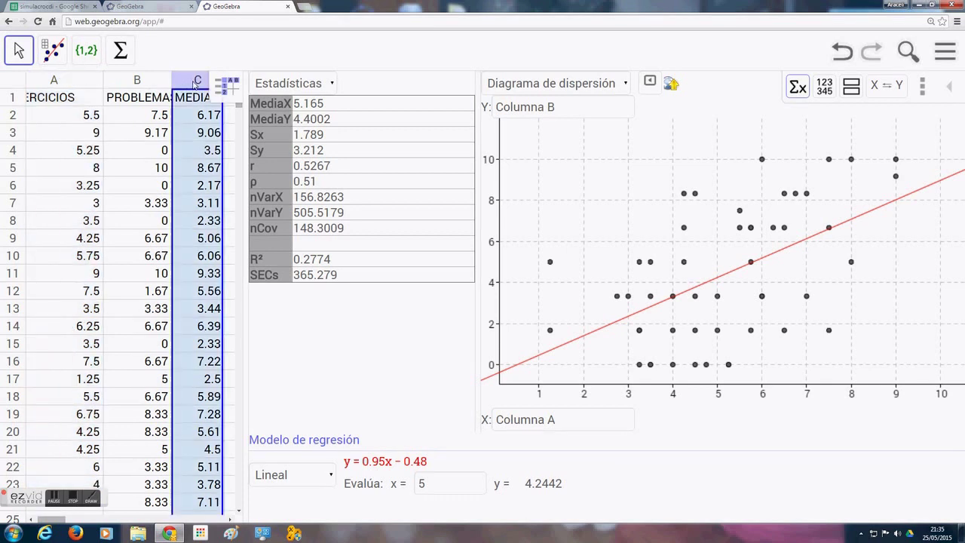